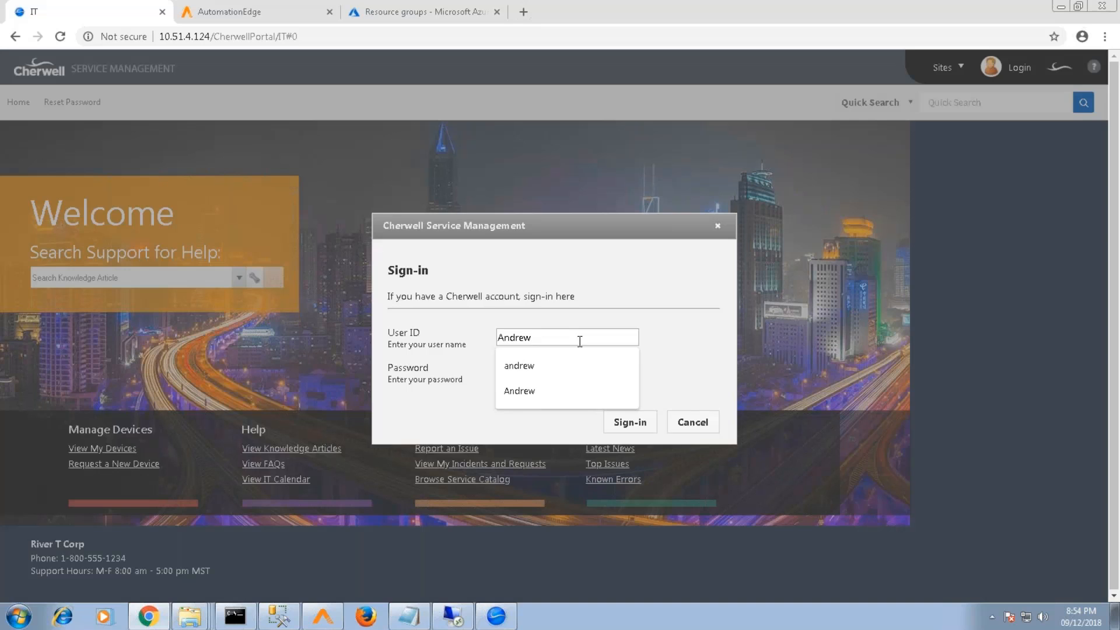
# Sign in to the Cherwell portal with your user ID and password
pyautogui.press('Tab')
pyautogui.write('••')
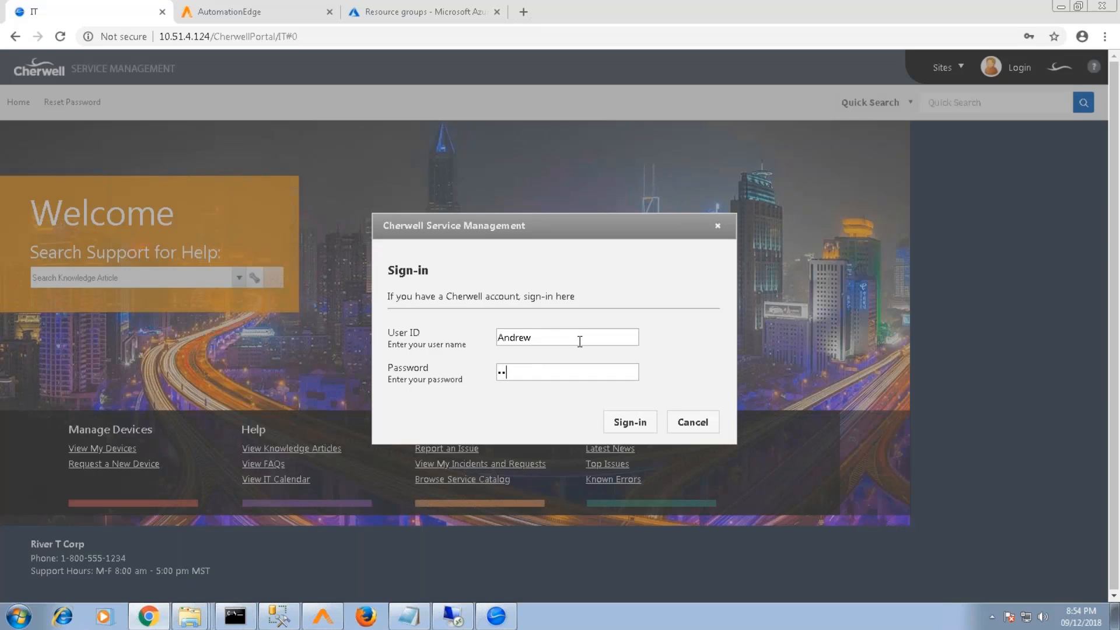
pyautogui.write('••')
pyautogui.press('Return')
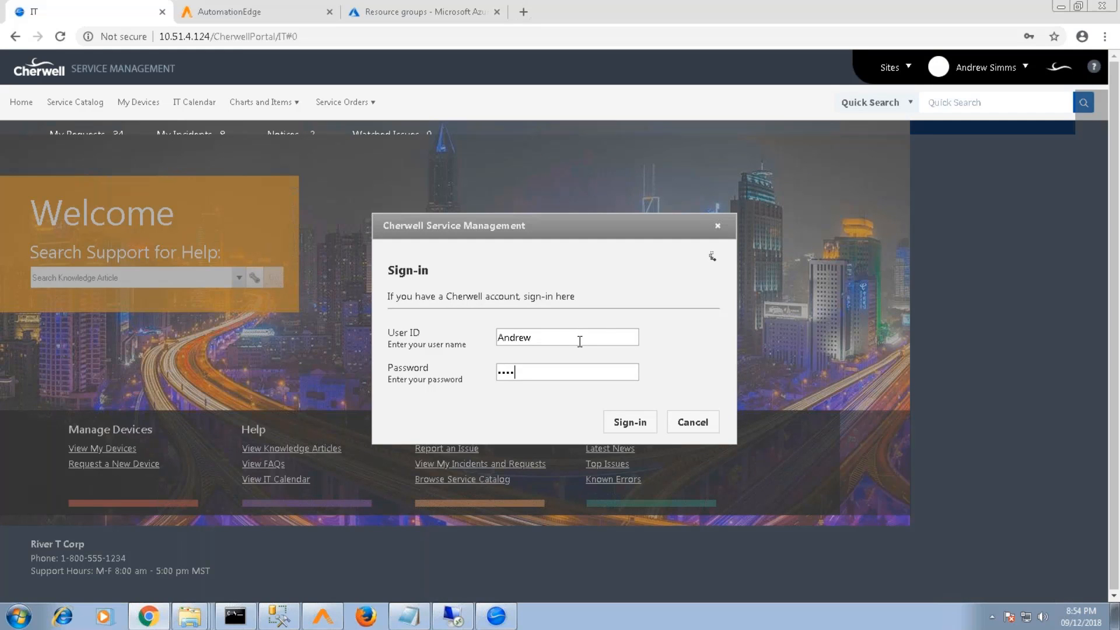
pyautogui.press('Return')
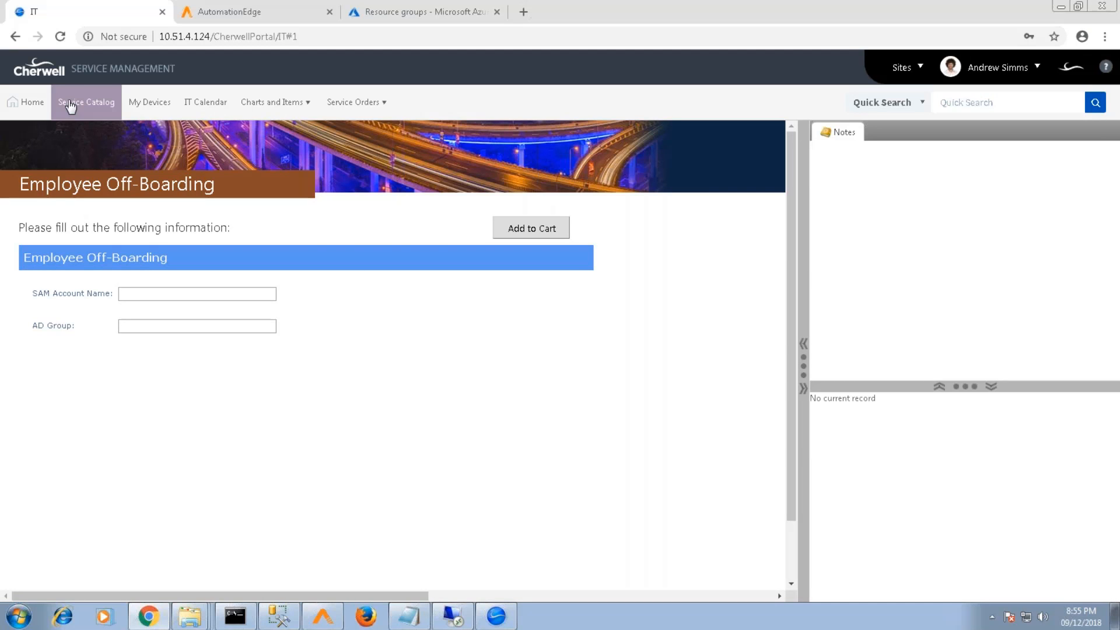
# Open the Service Catalog, discarding changes, and go to the Employee OnBoarding request form
pyautogui.click(70, 105)
pyautogui.click(739, 357)
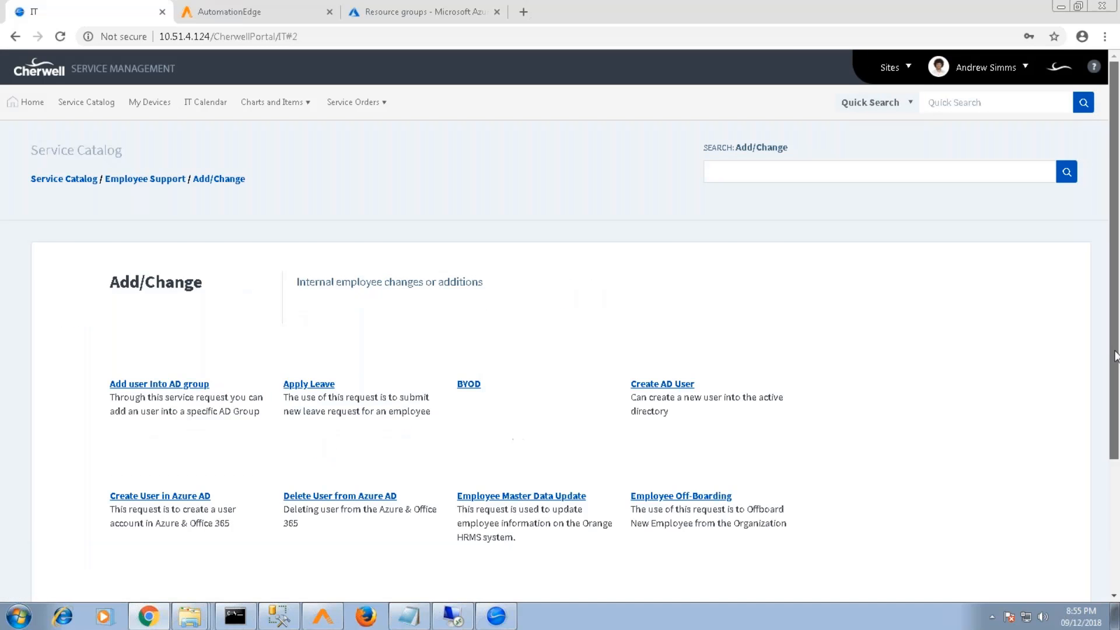
pyautogui.scroll(-3, 143, 400)
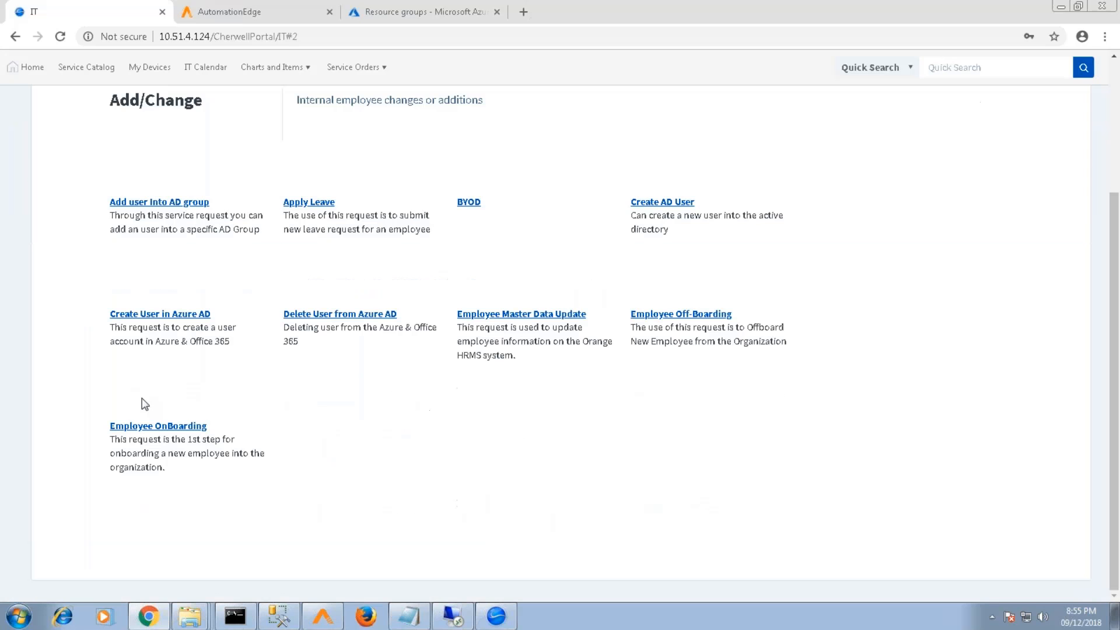
pyautogui.click(149, 430)
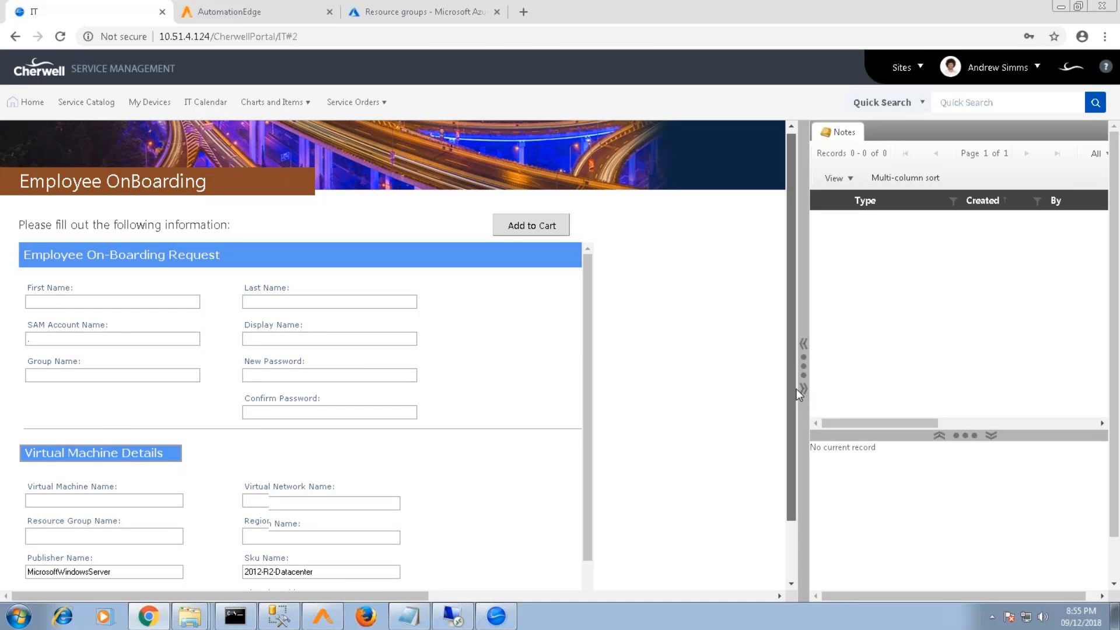
# Enter the new hire's first name and last name on the on-boarding form
pyautogui.scroll(-2, 153, 234)
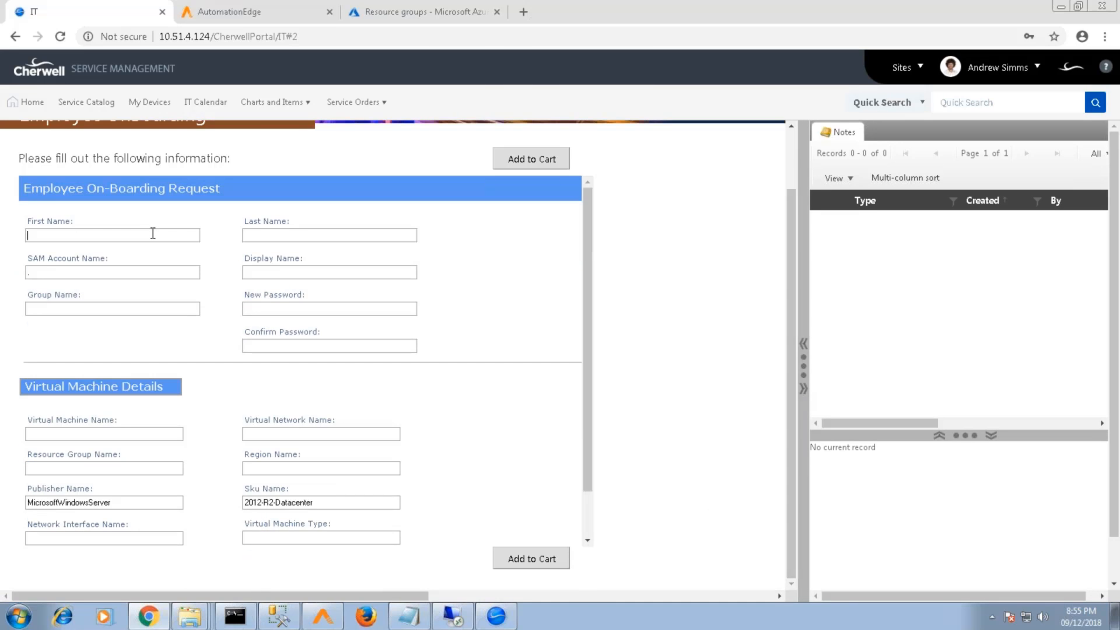
pyautogui.click(153, 233)
pyautogui.press('Tab')
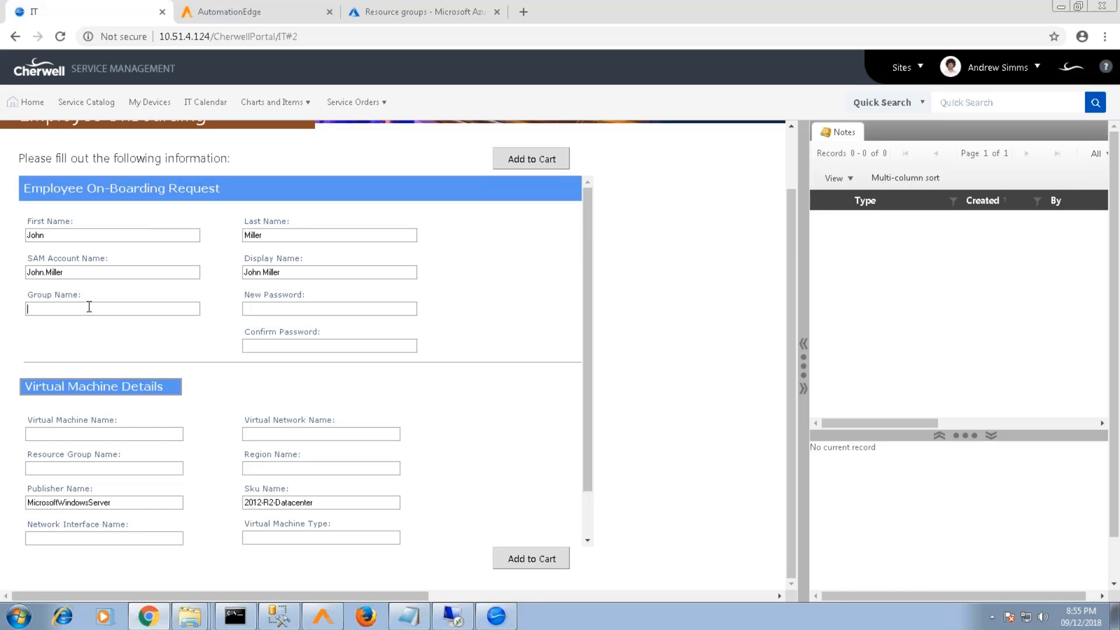
# Set Group Name to Cherwell and enter the account password in New and Confirm Password
pyautogui.click(89, 307)
pyautogui.write('Cherwell')
pyautogui.click(307, 308)
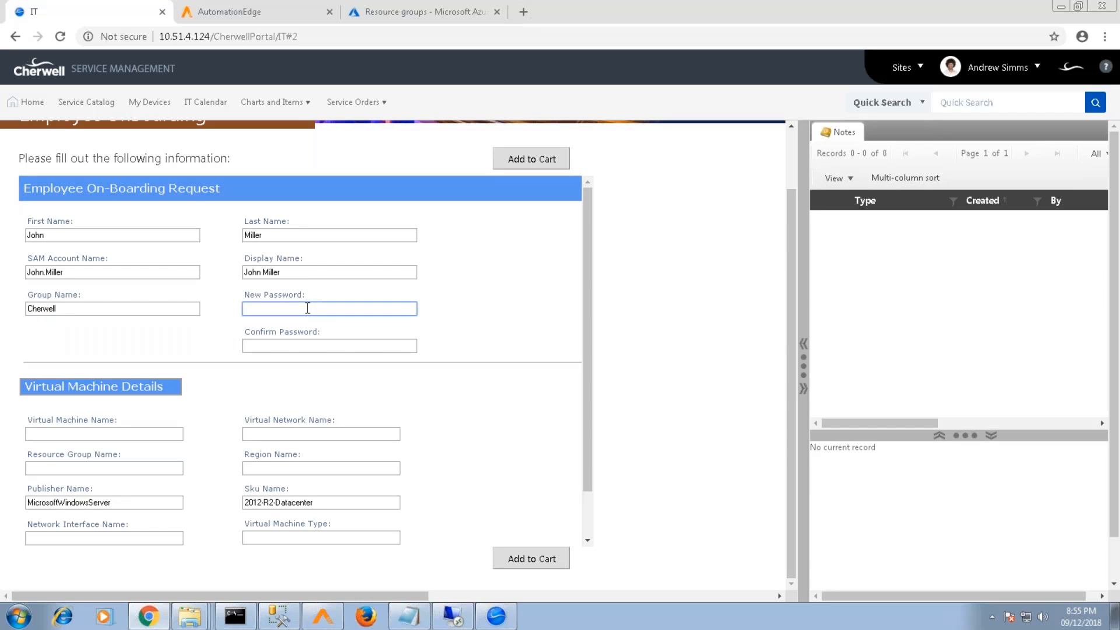
pyautogui.write('P@ssw0rd')
pyautogui.click(292, 345)
pyautogui.write('P@ssw0rd')
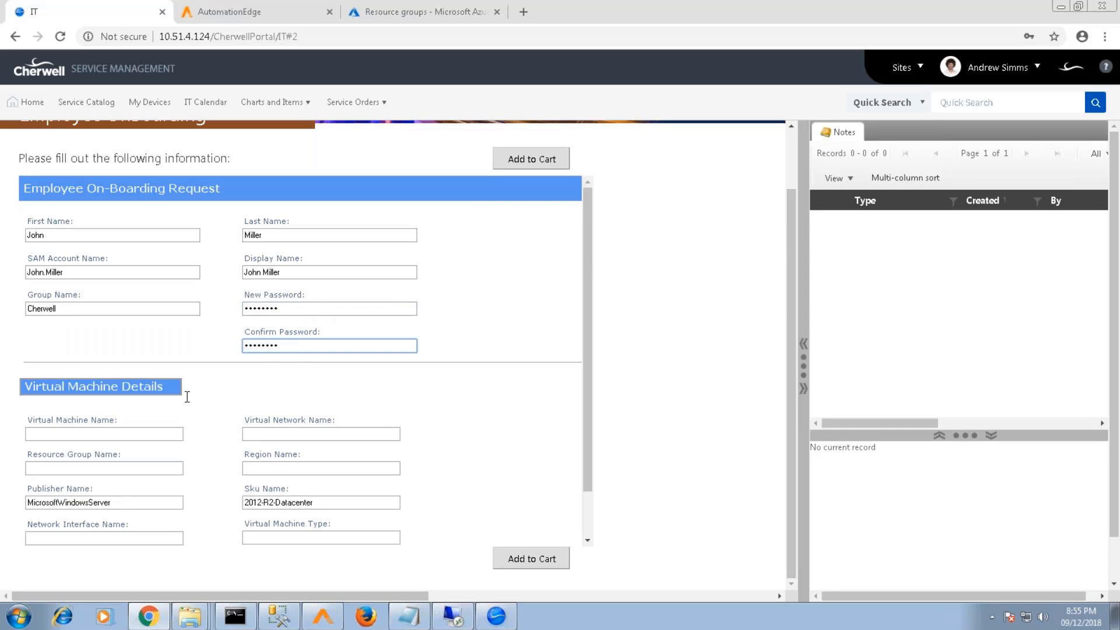
pyautogui.click(127, 434)
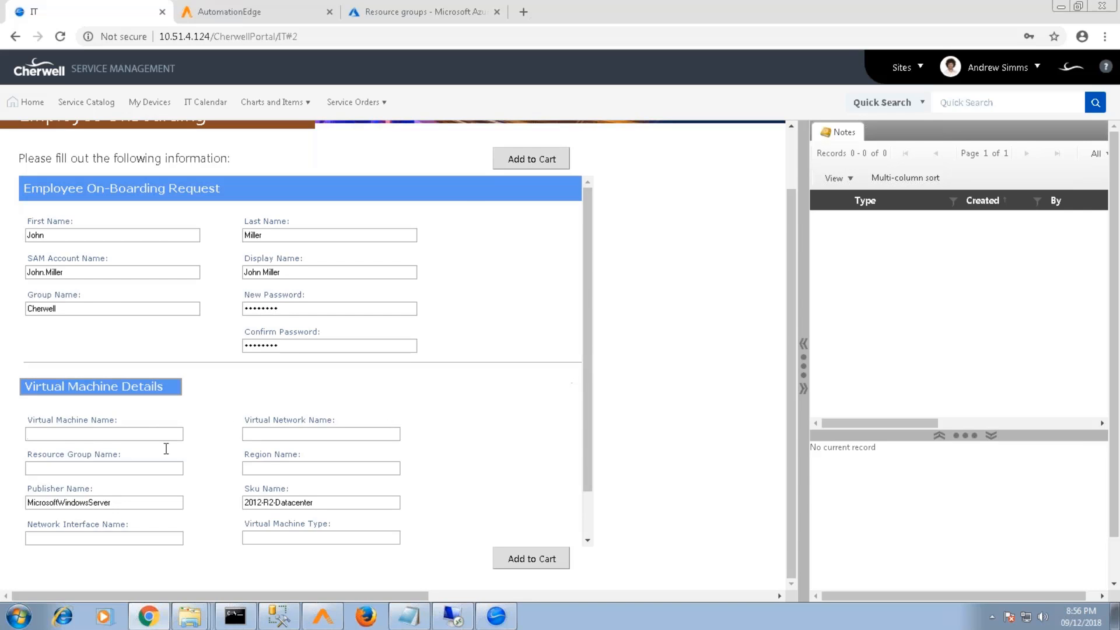
# Name the VM Cheerwell-Vm, its network Cheerwell-Net and resource group Cheerwell-Srcgrp
pyautogui.write('Cheerwell-Vm')
pyautogui.hotkey('ctrl', 'a')
pyautogui.hotkey('ctrl', 'c')
pyautogui.click(315, 433)
pyautogui.hotkey('ctrl', 'v')
pyautogui.press('BackSpace')
pyautogui.write('Net')
pyautogui.click(128, 470)
pyautogui.hotkey('ctrl', 'v')
pyautogui.write('==')
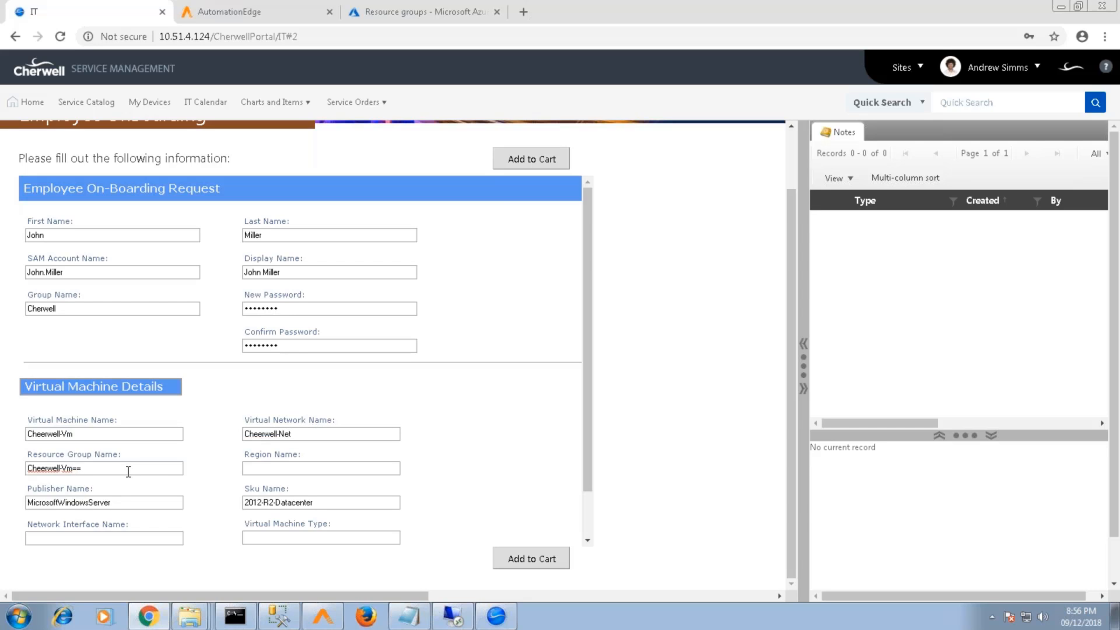
pyautogui.press('BackSpace')
pyautogui.press('BackSpace')
pyautogui.press('BackSpace')
pyautogui.write('Srcgrp')
# Set region eastus, network interface Cheerwell-Nic and machine type Standard_B1s
pyautogui.click(278, 468)
pyautogui.write('eastus')
pyautogui.click(136, 542)
pyautogui.hotkey('ctrl', 'v')
pyautogui.write('--')
pyautogui.press('BackSpace')
pyautogui.press('BackSpace')
pyautogui.press('BackSpace')
pyautogui.press('BackSpace')
pyautogui.write('Nic')
pyautogui.click(273, 537)
pyautogui.write('Standa')
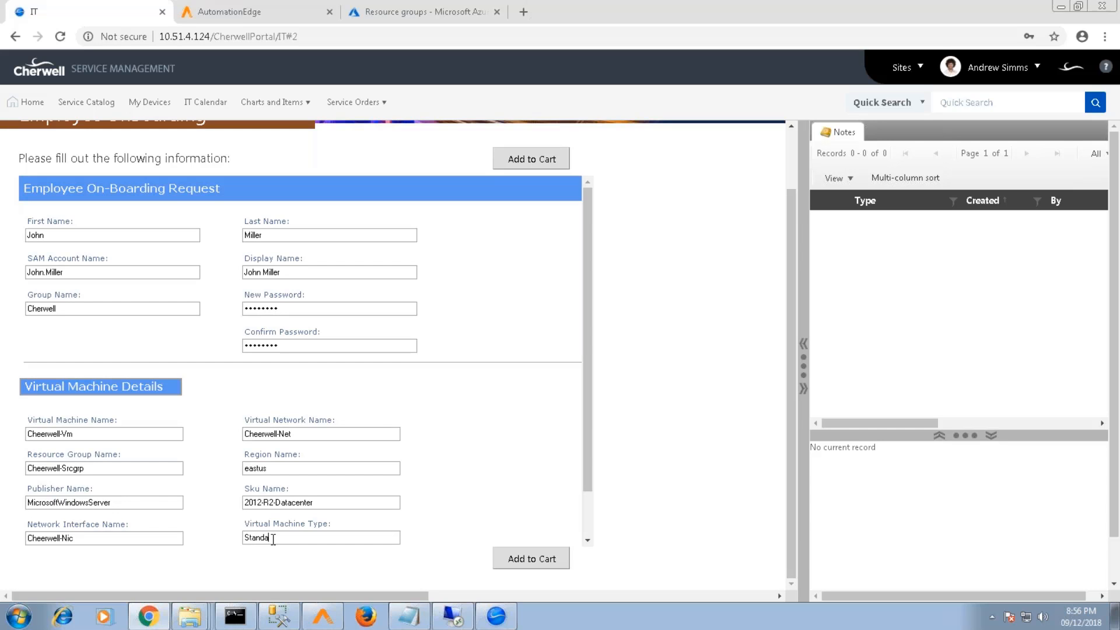
pyautogui.write('rd_B1s')
pyautogui.moveTo(587, 445); pyautogui.dragTo(527, 565)
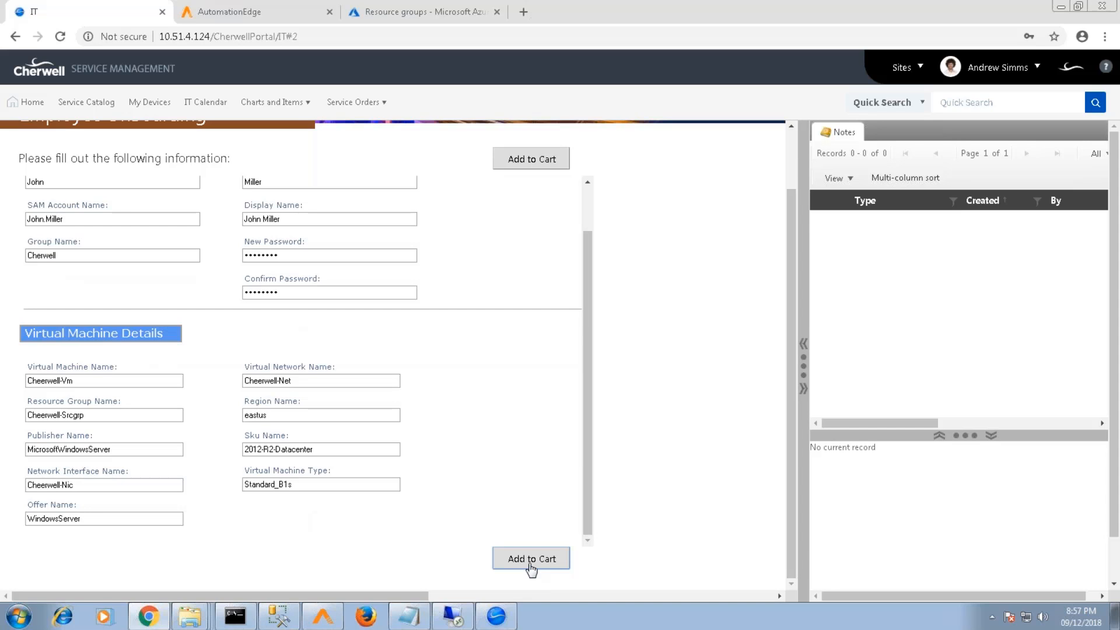
# Add the on-boarding request to the cart, submit the order and acknowledge the confirmation
pyautogui.click(530, 560)
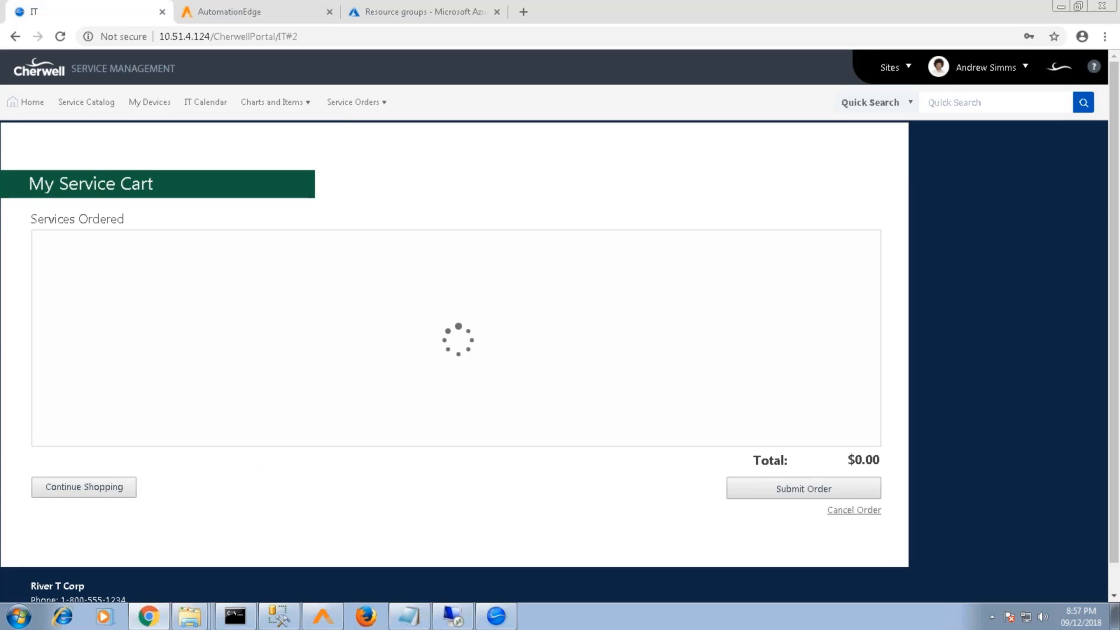
pyautogui.click(772, 491)
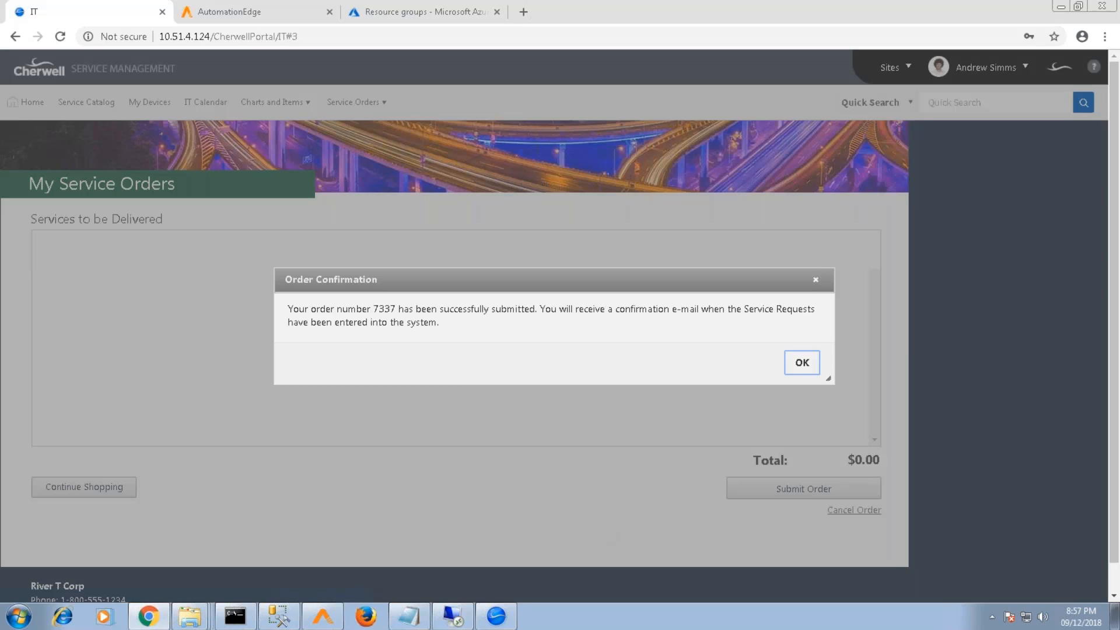
pyautogui.click(802, 362)
pyautogui.moveTo(875, 270); pyautogui.dragTo(875, 328)
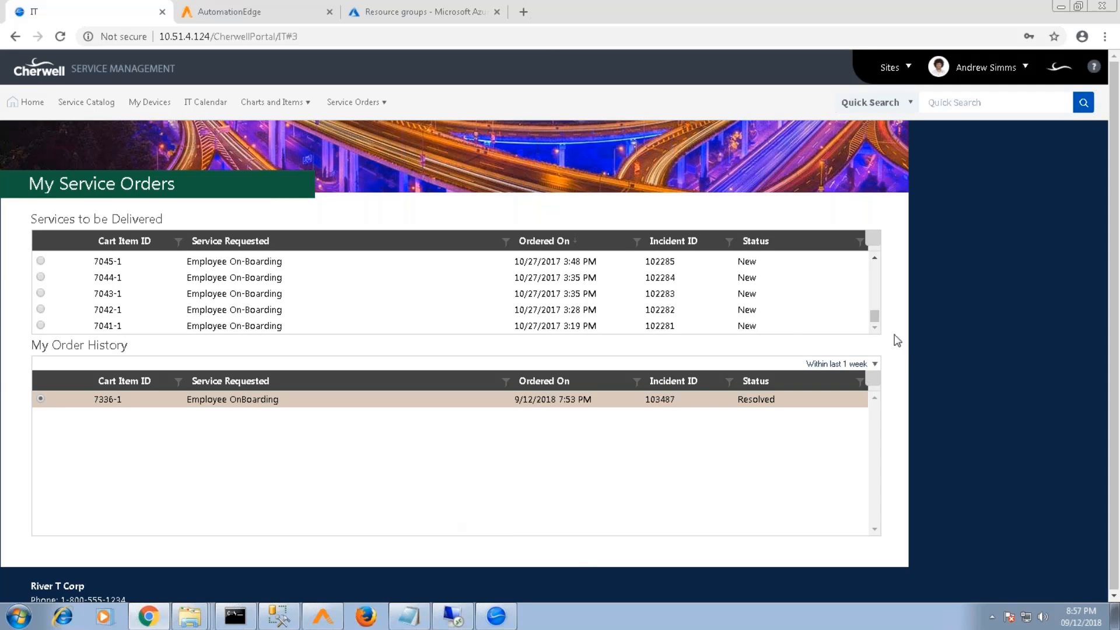
pyautogui.moveTo(878, 324); pyautogui.dragTo(876, 233)
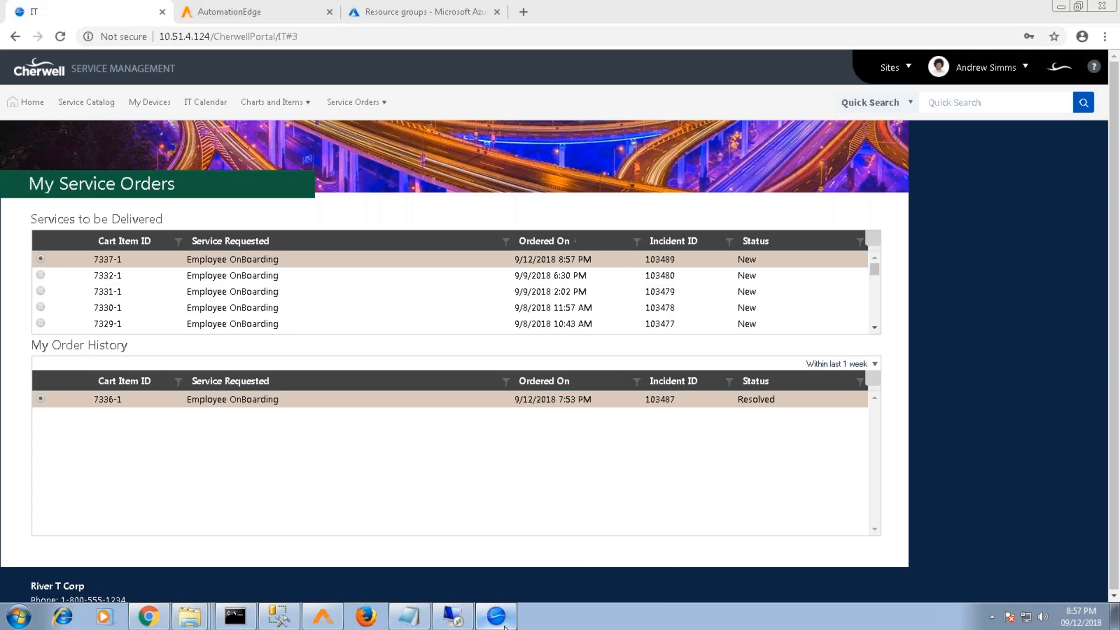
pyautogui.moveTo(500, 624)
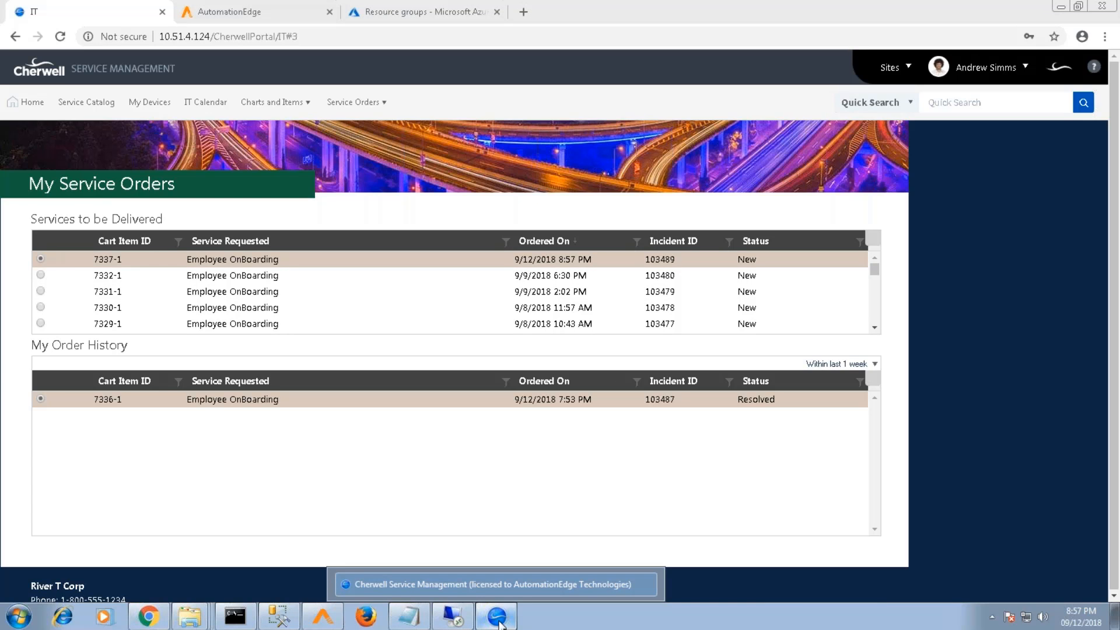
pyautogui.click(500, 624)
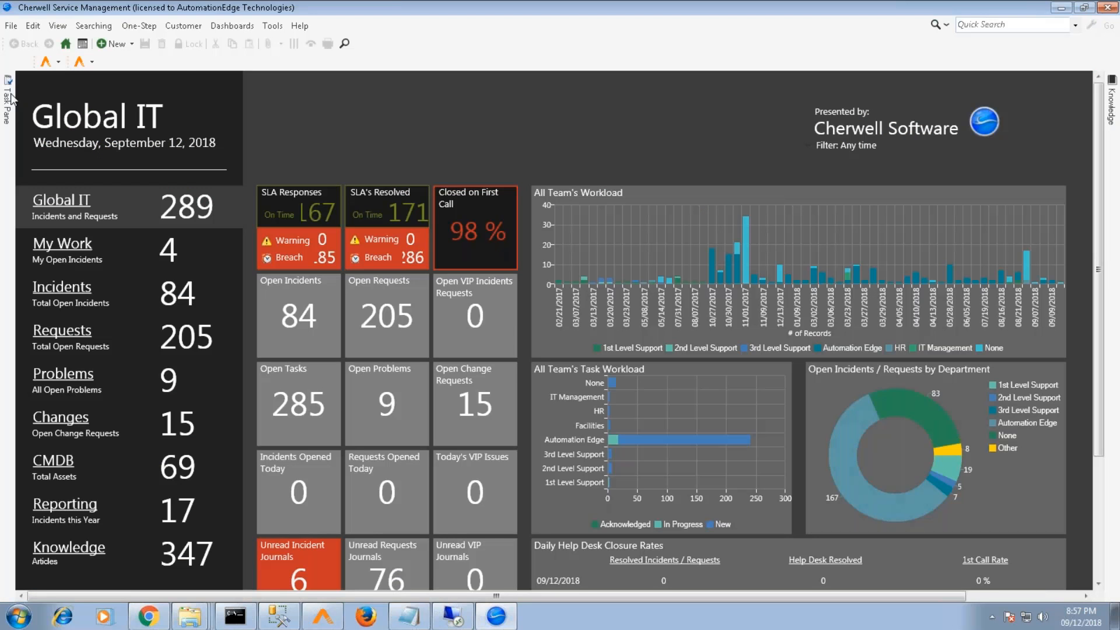
# Run a quick incident search for the new request's incident number in the desktop client
pyautogui.click(9, 98)
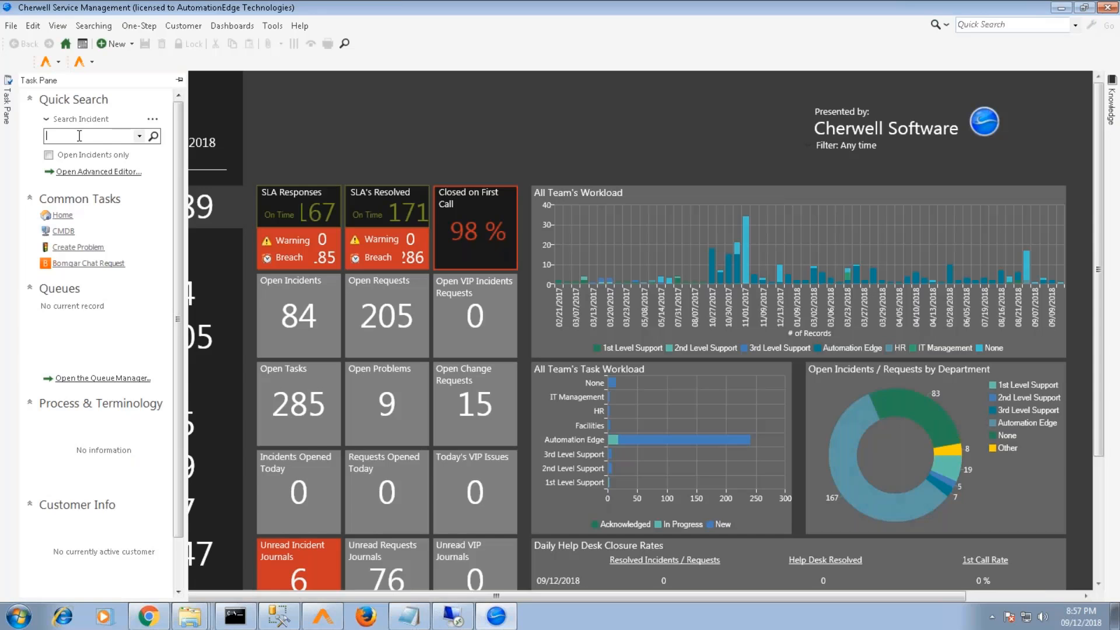
pyautogui.write('10')
pyautogui.write('34')
pyautogui.write('89')
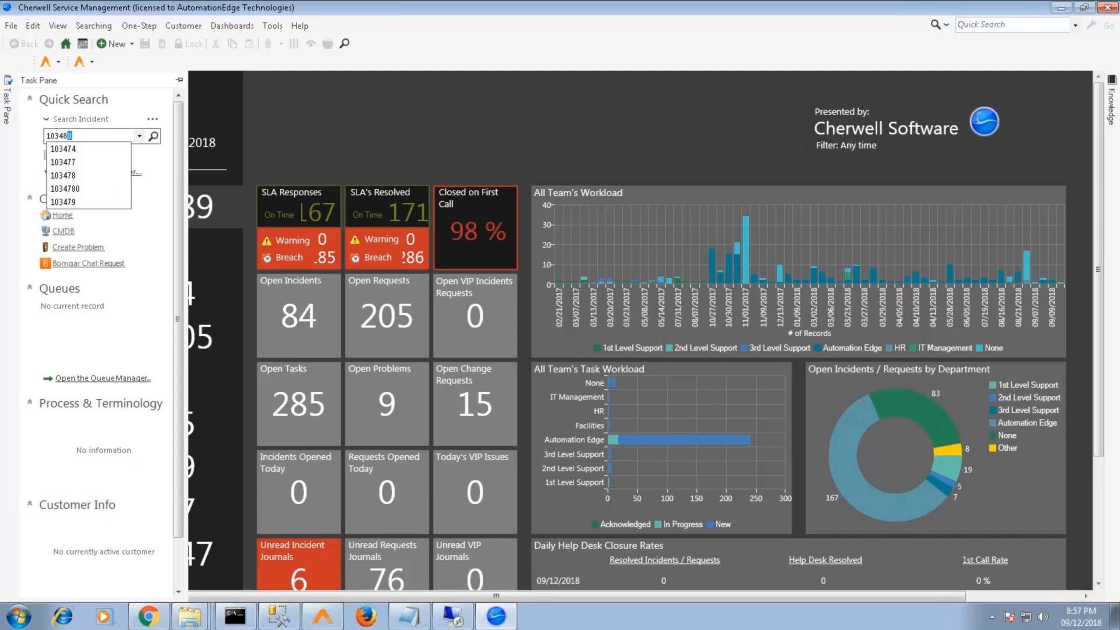
pyautogui.press('Return')
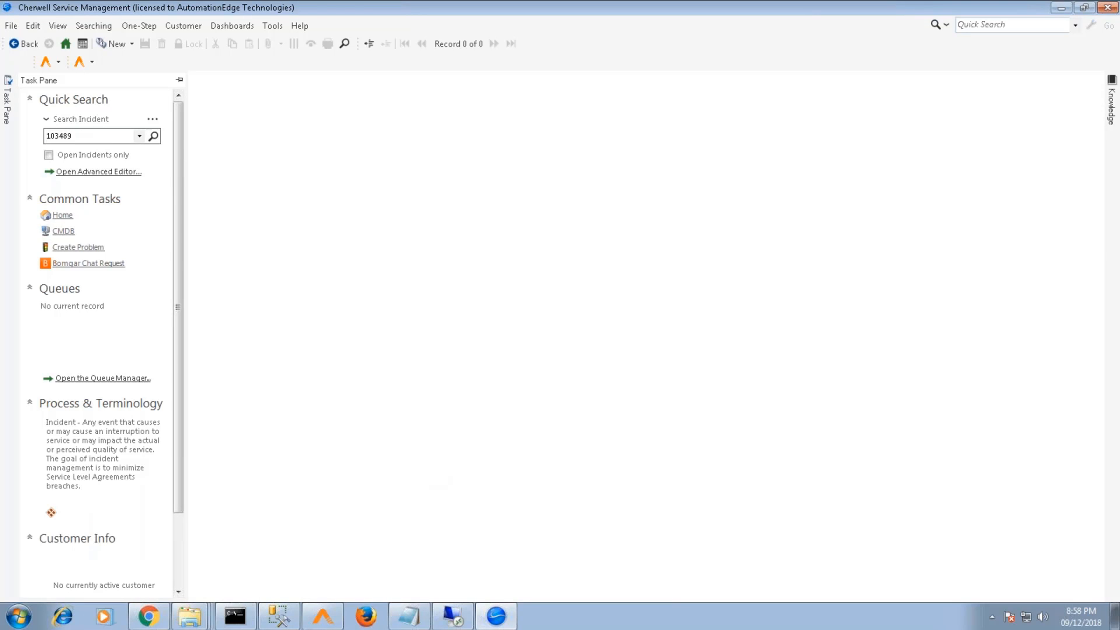
pyautogui.moveTo(160, 623)
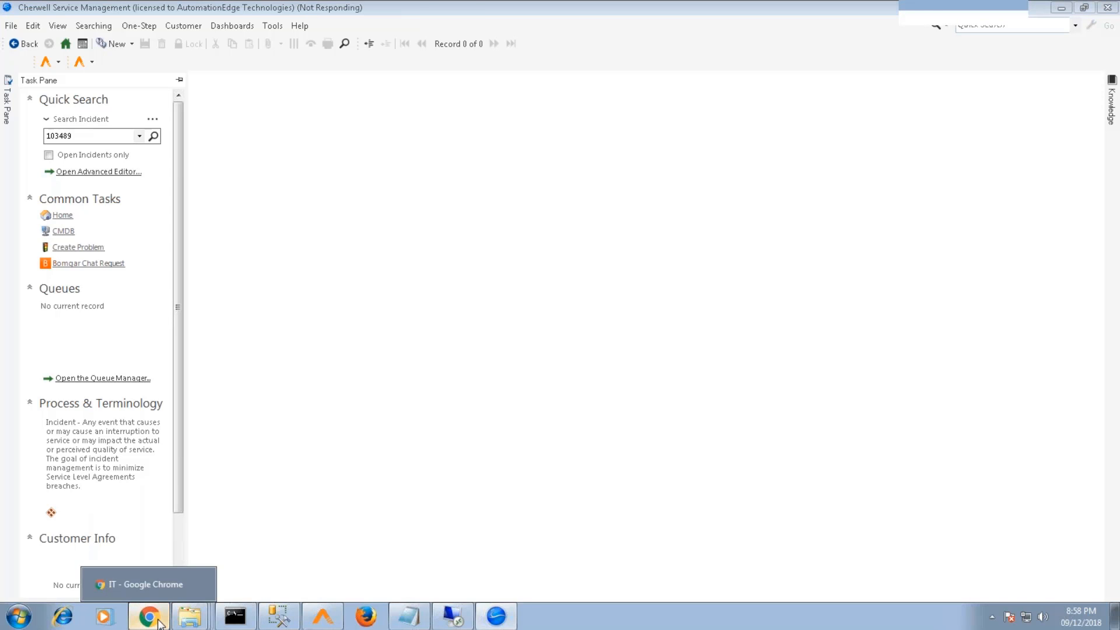
# Bring the service request forward, enlarge its bottom panel, and show its four open tasks
pyautogui.click(149, 584)
pyautogui.click(496, 616)
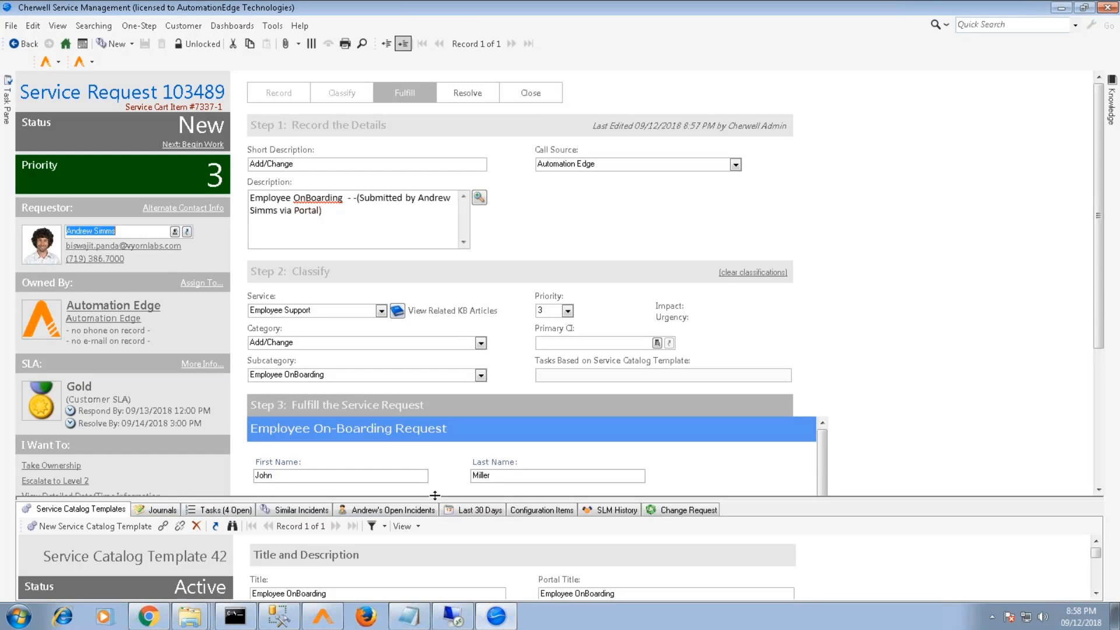
pyautogui.moveTo(434, 497); pyautogui.dragTo(434, 492)
pyautogui.moveTo(1099, 328); pyautogui.dragTo(1101, 468)
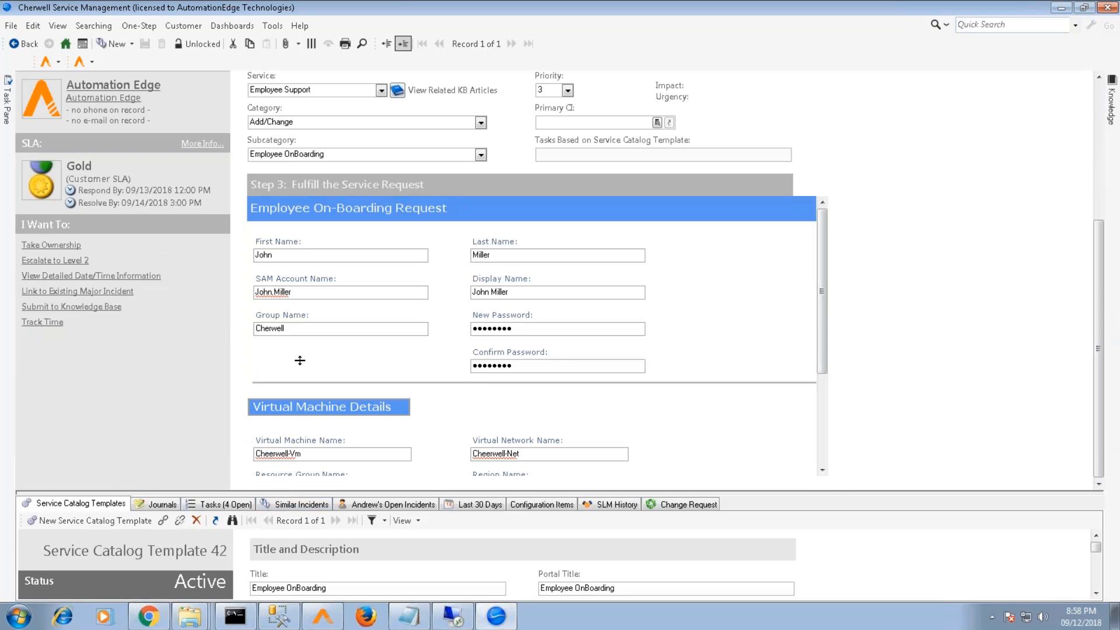
pyautogui.moveTo(299, 358); pyautogui.dragTo(299, 358)
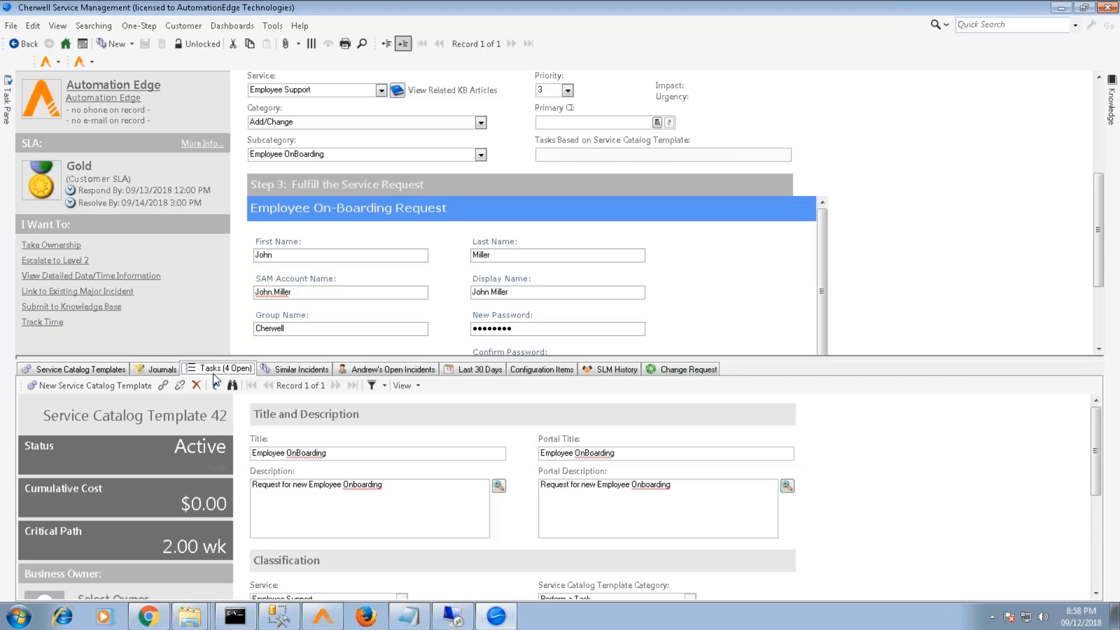
pyautogui.click(213, 373)
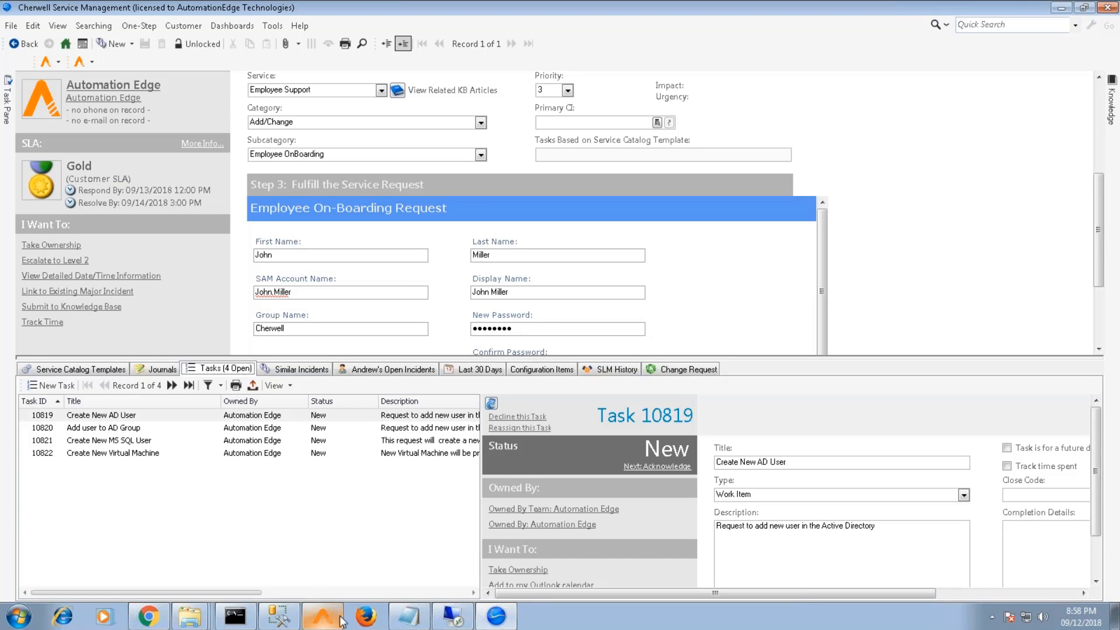
pyautogui.moveTo(160, 621)
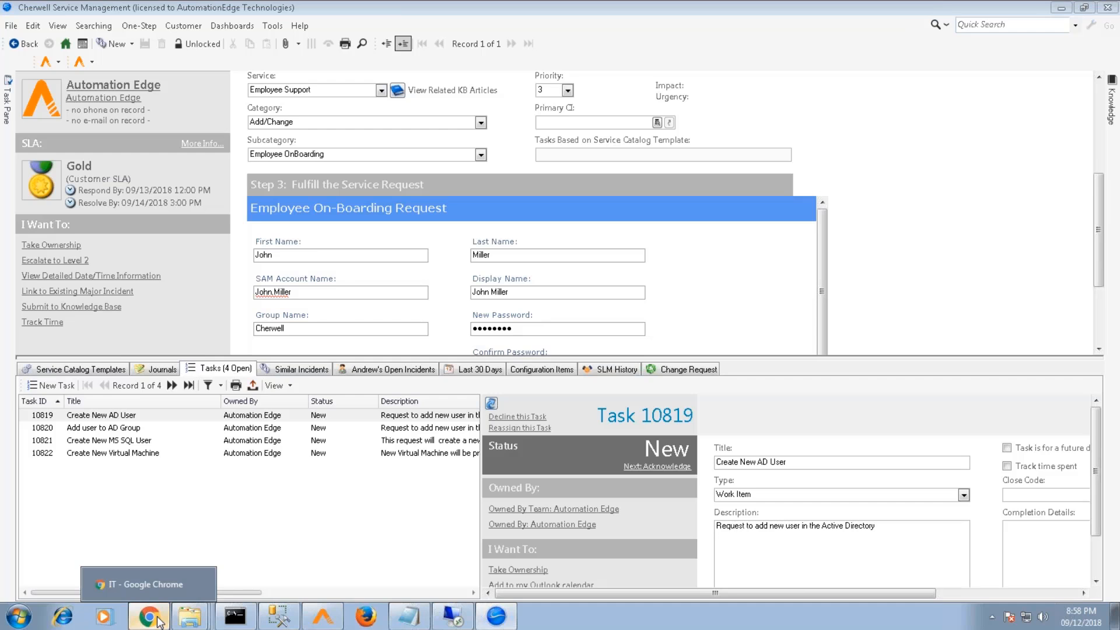
# Switch to the AutomationEdge tab in Chrome and sign in
pyautogui.click(160, 621)
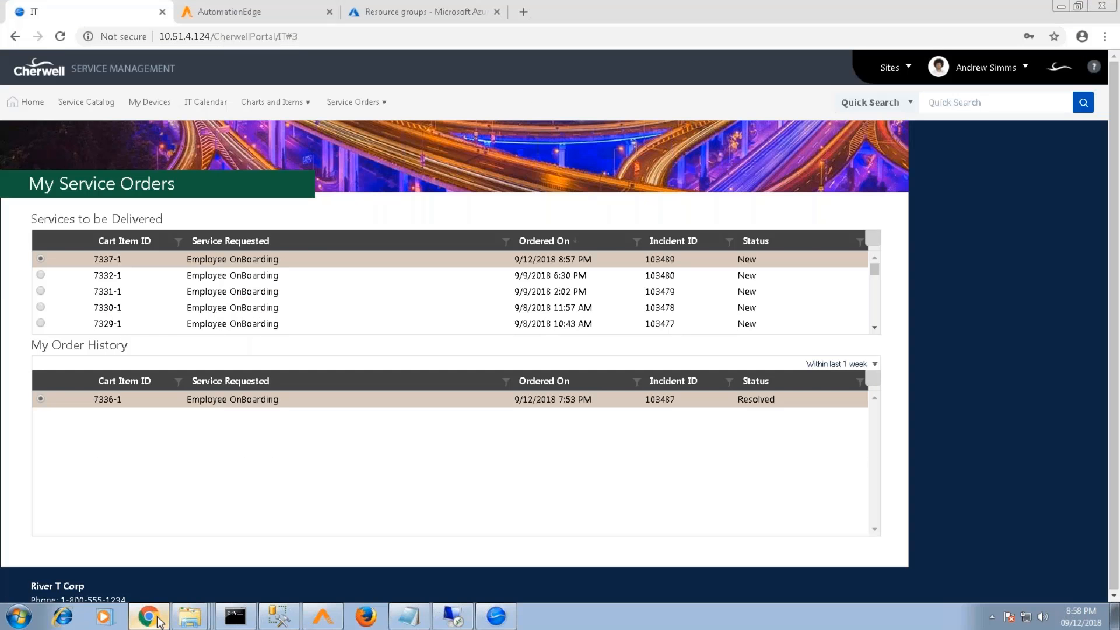
pyautogui.click(251, 12)
pyautogui.click(524, 423)
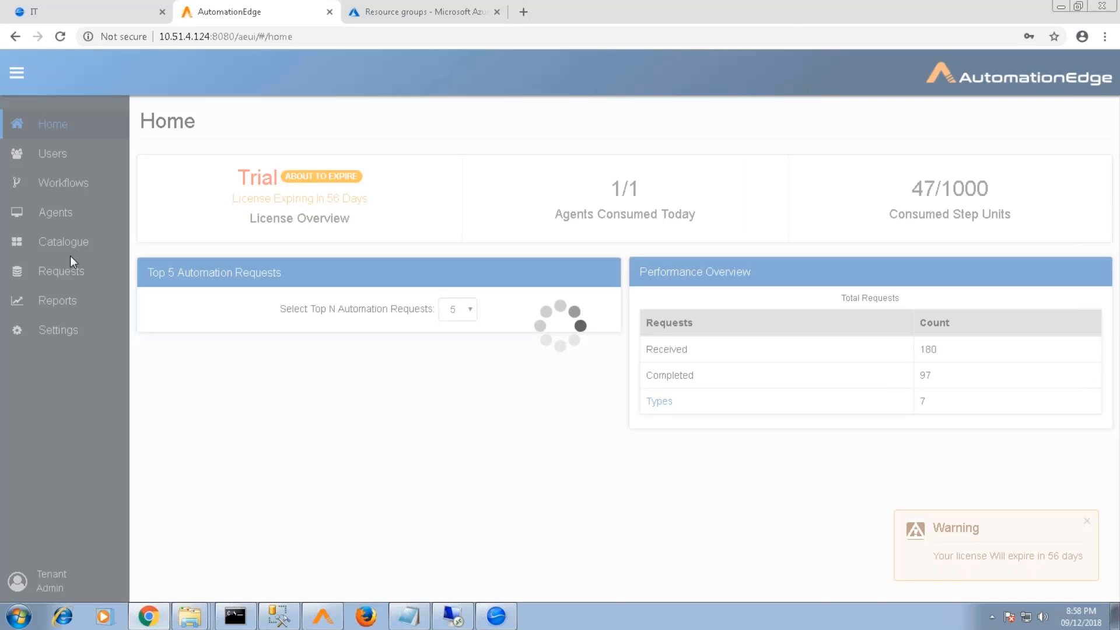
# Open Requests, reload, dismiss the Session Expired notice and sign back in
pyautogui.click(70, 257)
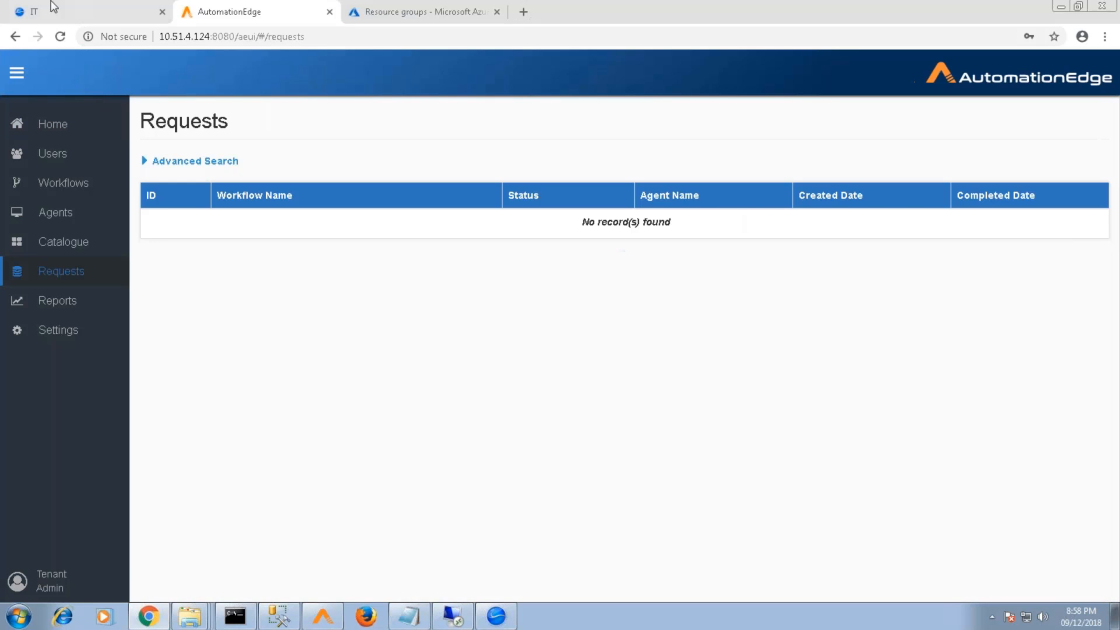
pyautogui.press('F5')
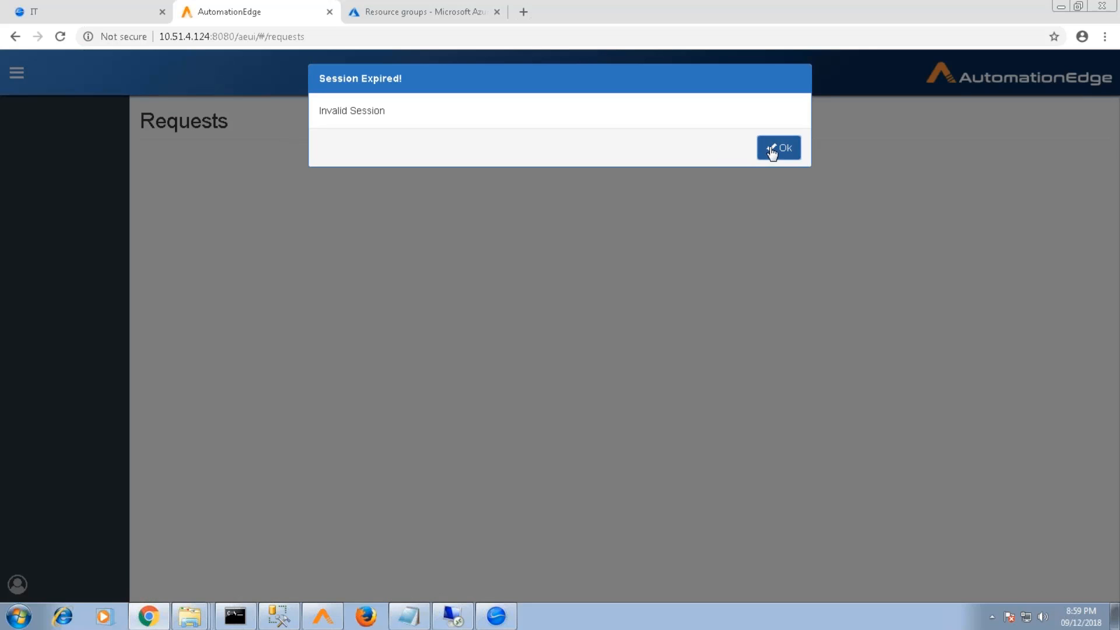
pyautogui.click(772, 147)
pyautogui.click(527, 428)
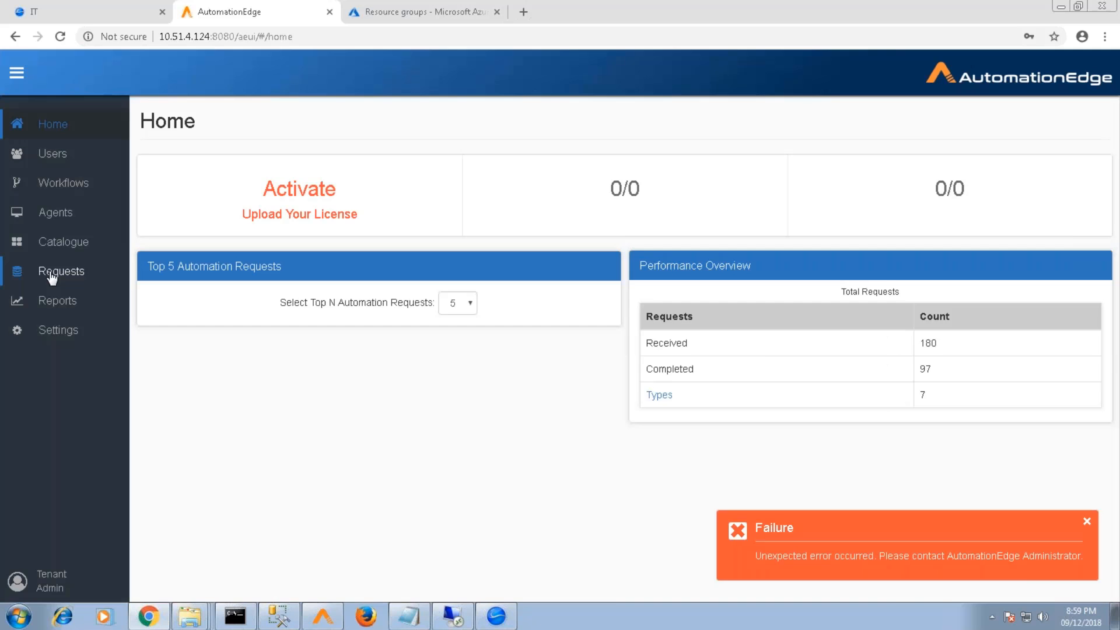
# Open Requests, read result messages for requests 132559, 132560 and 132562, and refresh the list
pyautogui.click(52, 274)
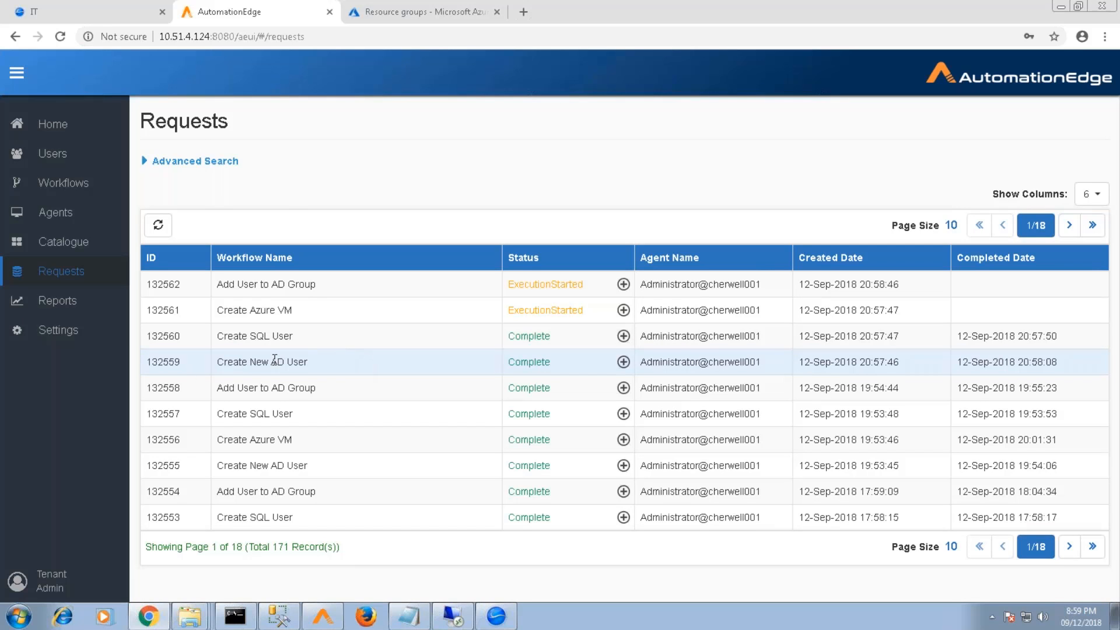
pyautogui.click(622, 362)
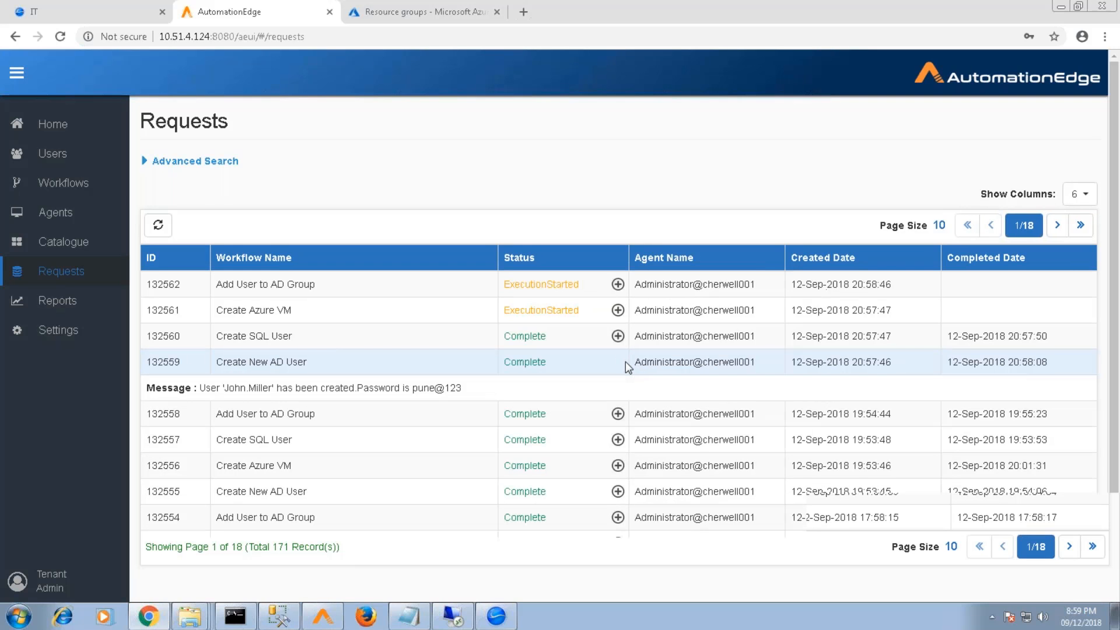
pyautogui.click(618, 336)
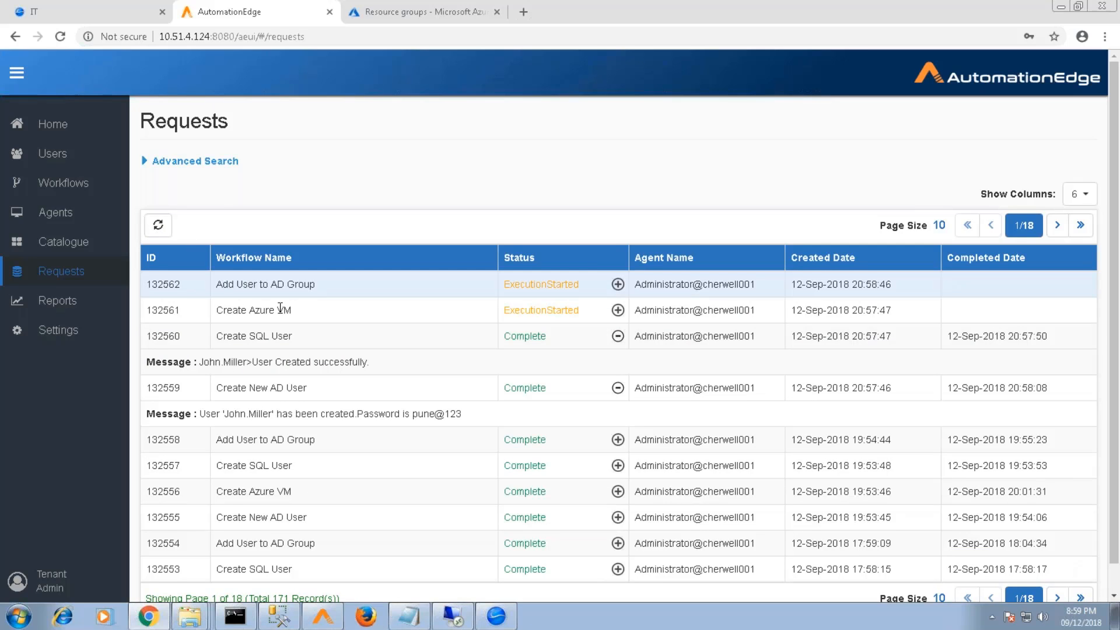
pyautogui.click(158, 233)
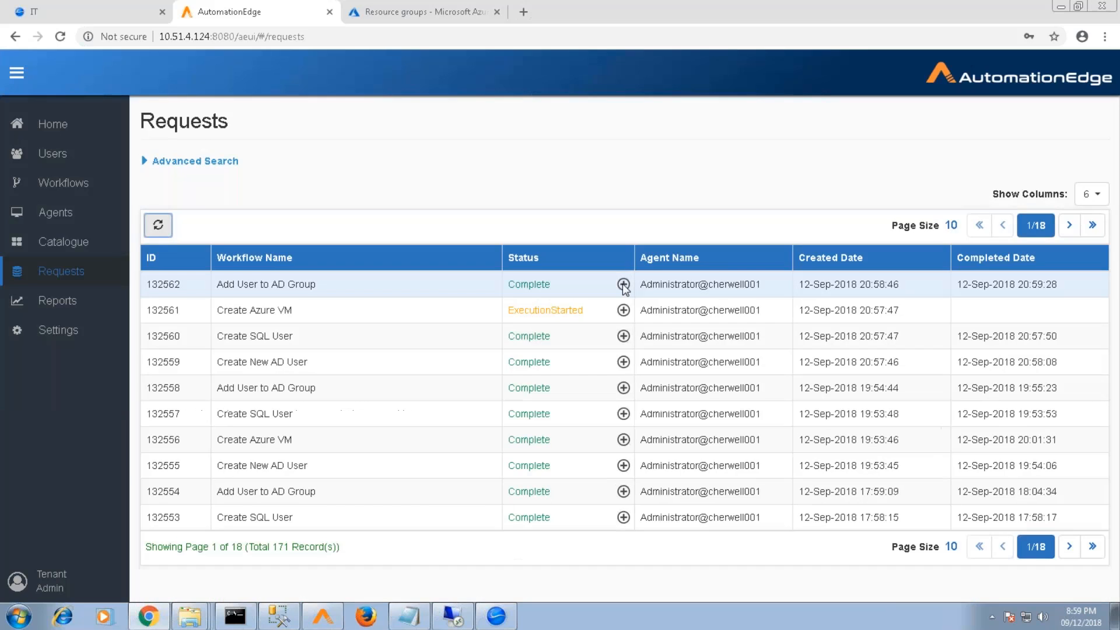
pyautogui.click(623, 284)
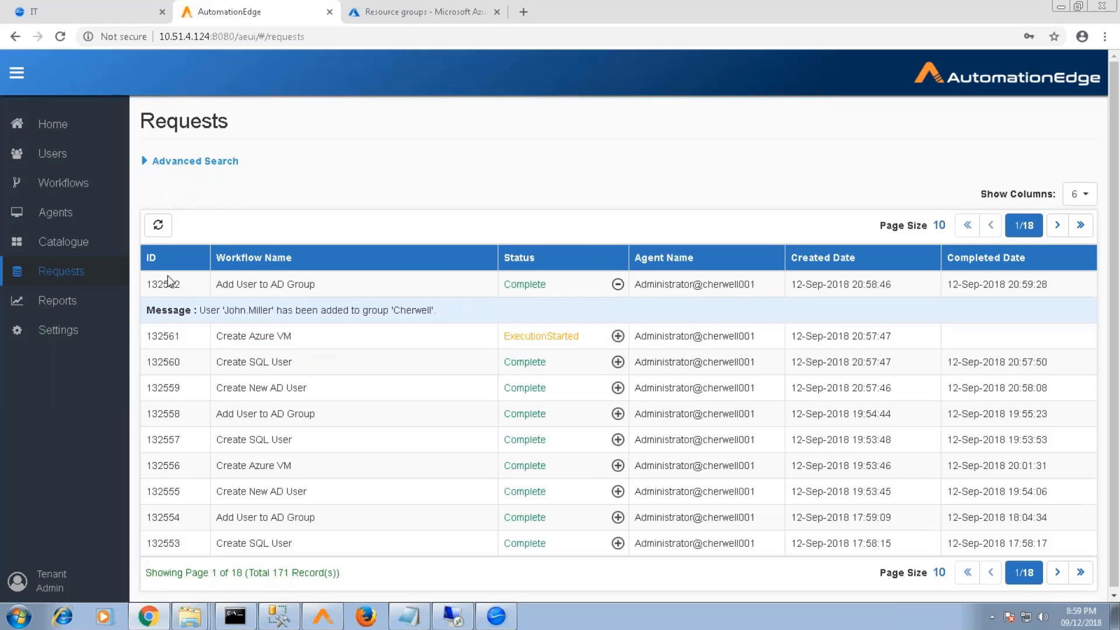
pyautogui.click(162, 235)
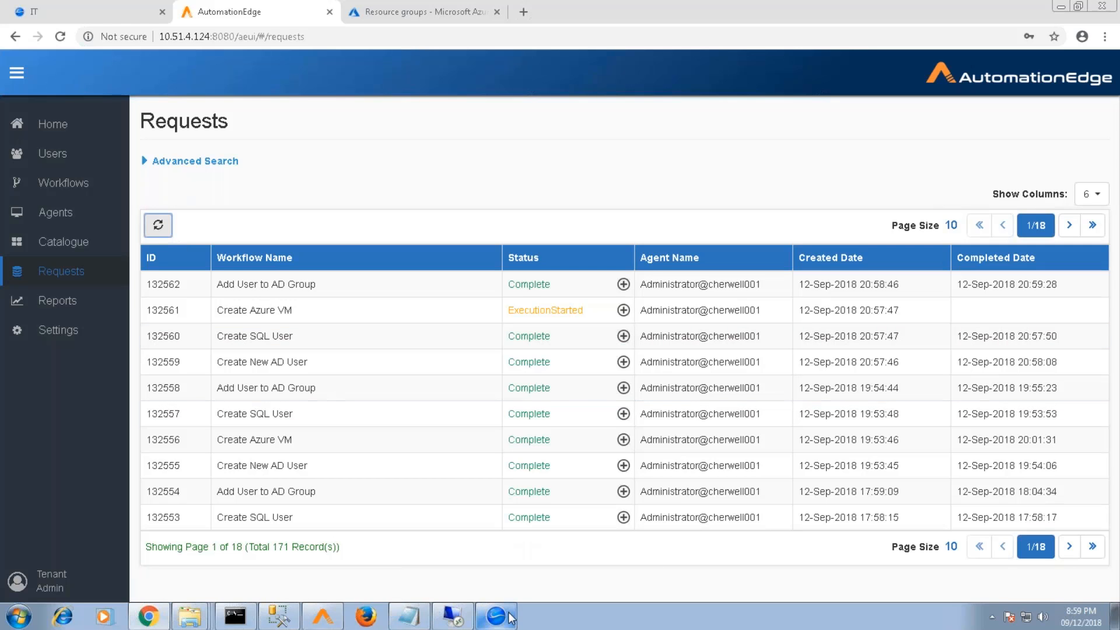
pyautogui.moveTo(506, 615)
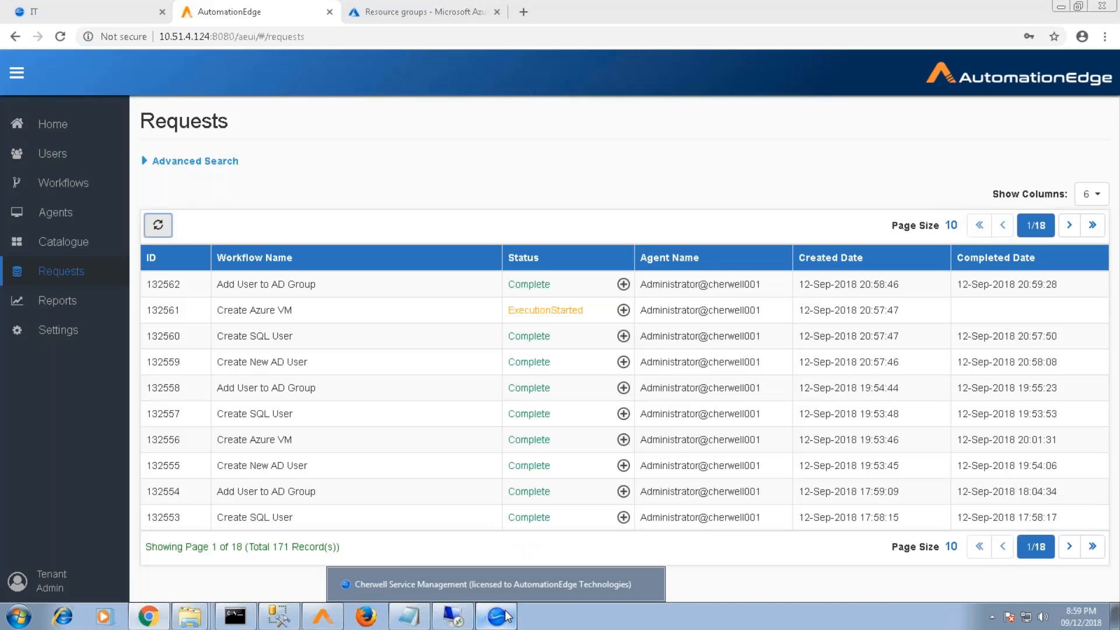
# In the Cherwell client, open Specific - EmployeeOnBoarding from All AutomationEdge Mappings
pyautogui.click(506, 616)
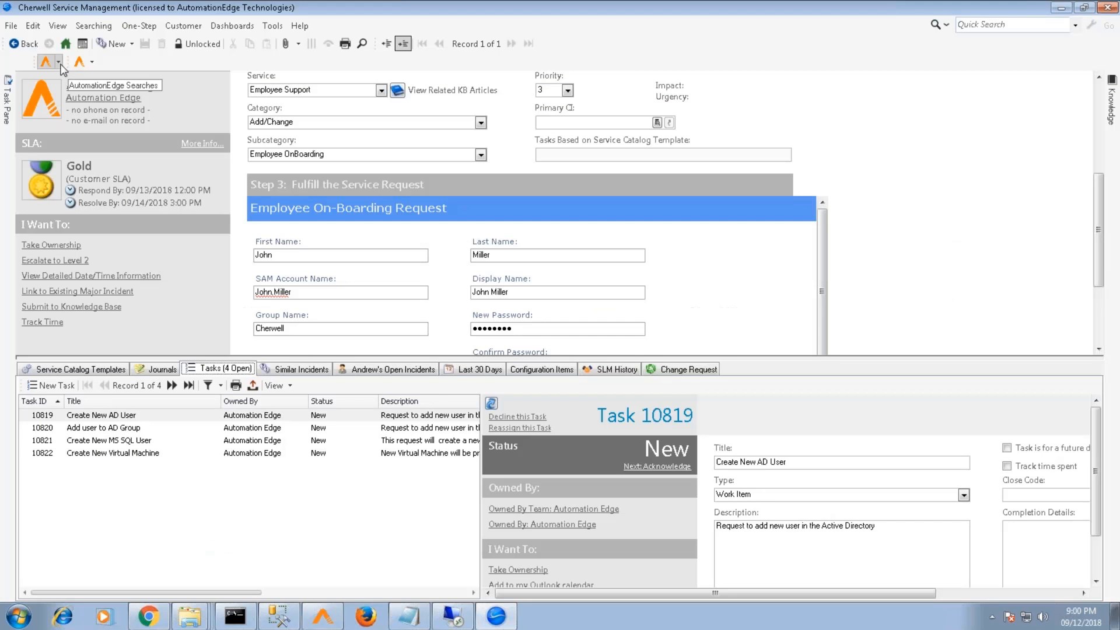
pyautogui.click(59, 62)
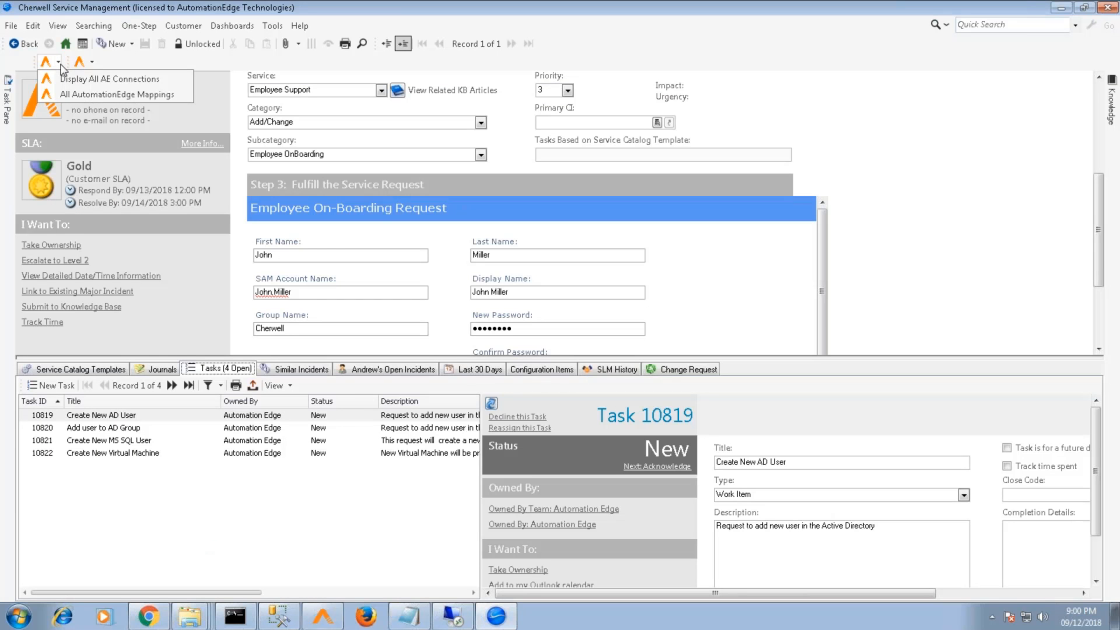
pyautogui.click(76, 94)
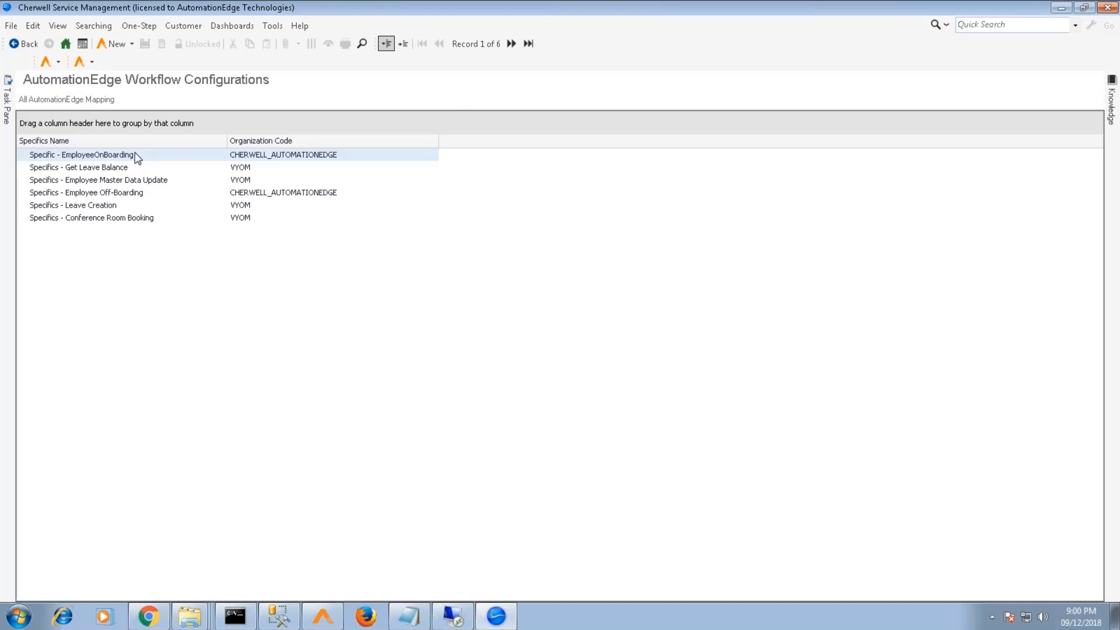
pyautogui.doubleClick(93, 154)
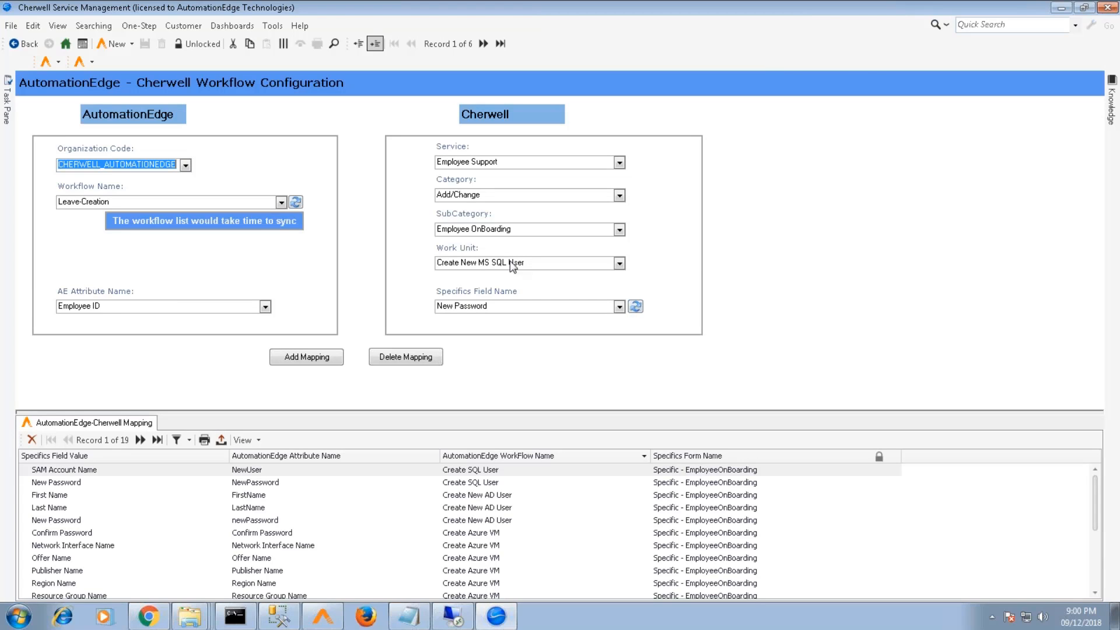
# Lock the configuration record for editing and inspect the Organization Code, Workflow Name and AE Attribute Name options
pyautogui.click(187, 166)
pyautogui.click(187, 166)
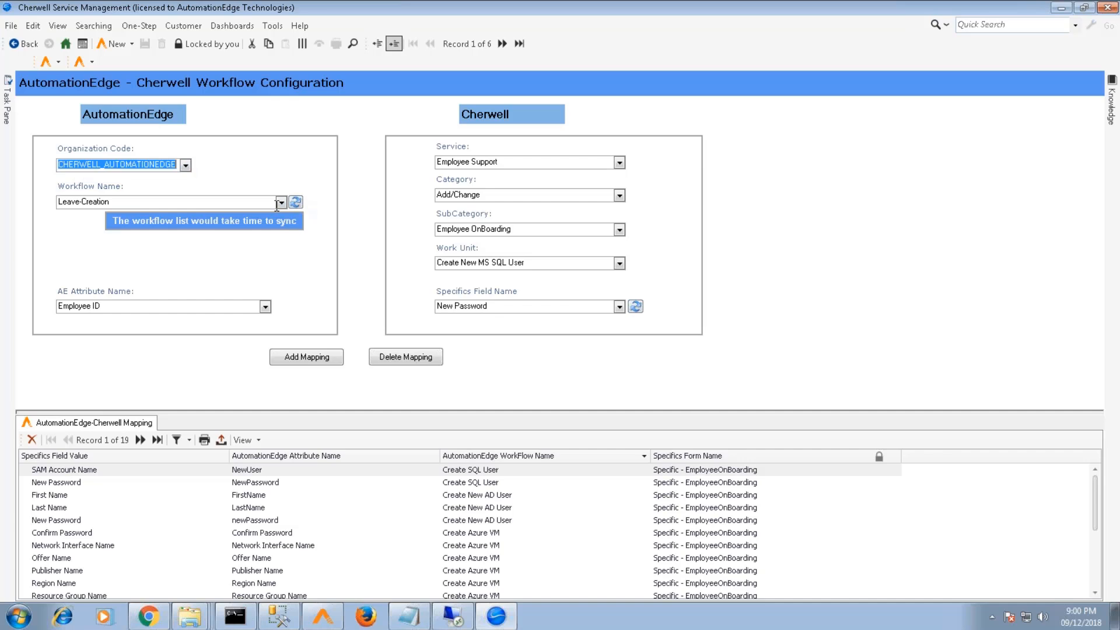
pyautogui.click(281, 203)
pyautogui.click(280, 203)
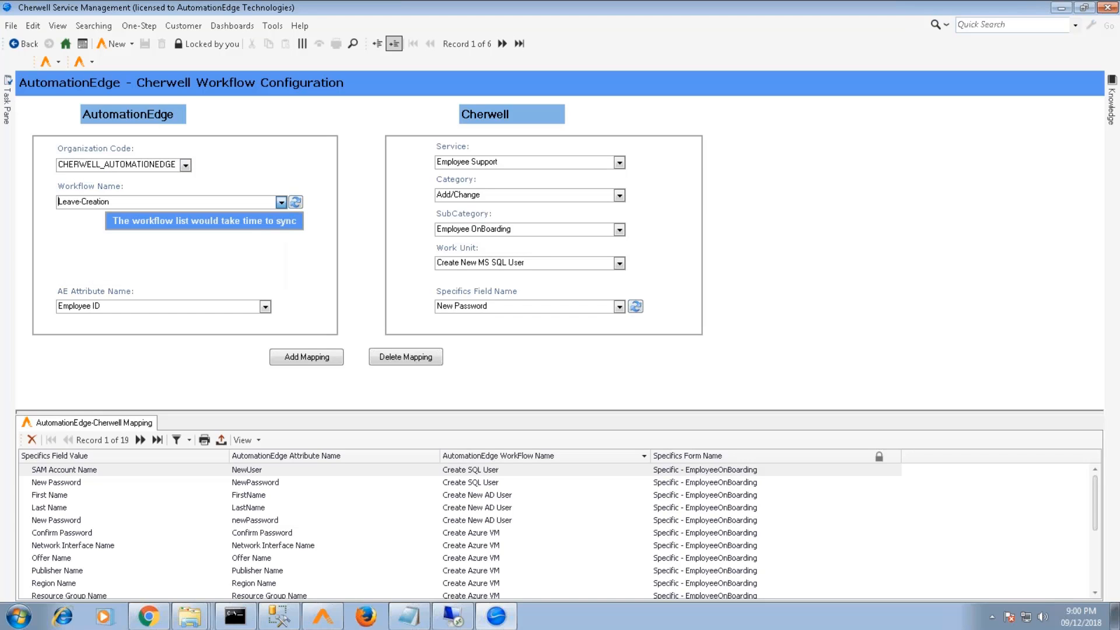
pyautogui.click(265, 307)
pyautogui.click(266, 307)
# Review the Specifics Field Name choices, leaving New Password selected
pyautogui.click(619, 306)
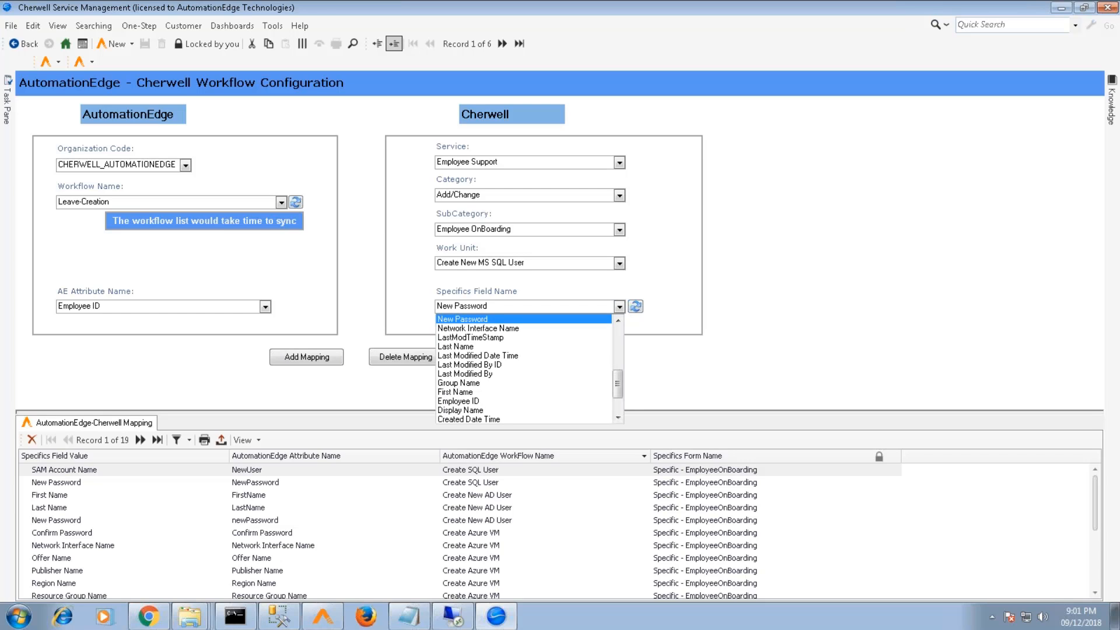
pyautogui.click(618, 306)
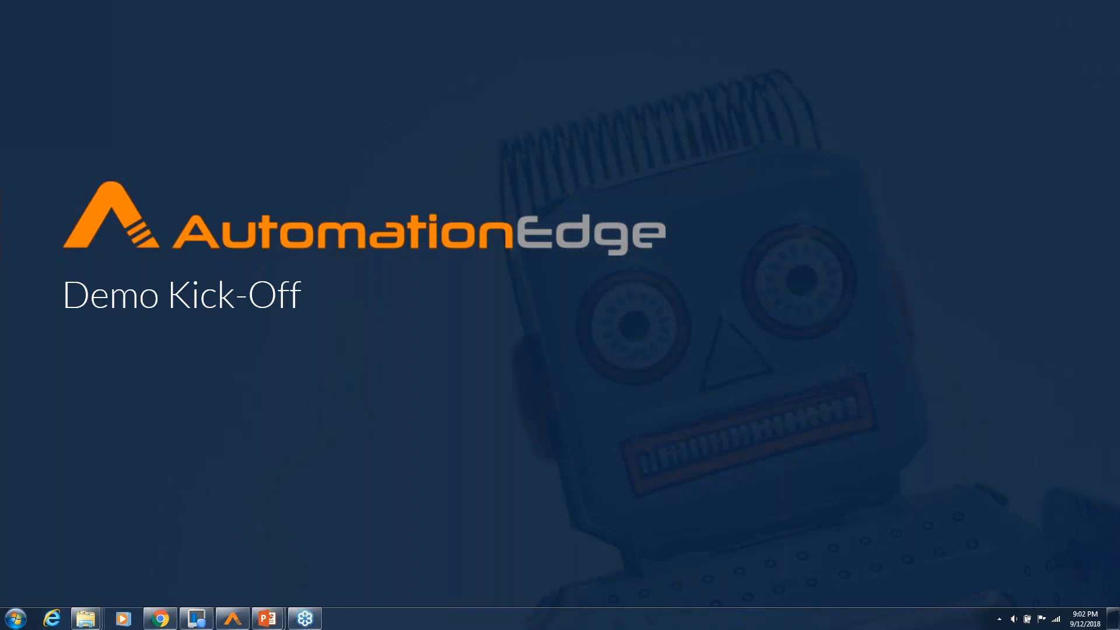
# Bring the Process Studio window showing the SF_user_creation workflow to the front
pyautogui.click(233, 619)
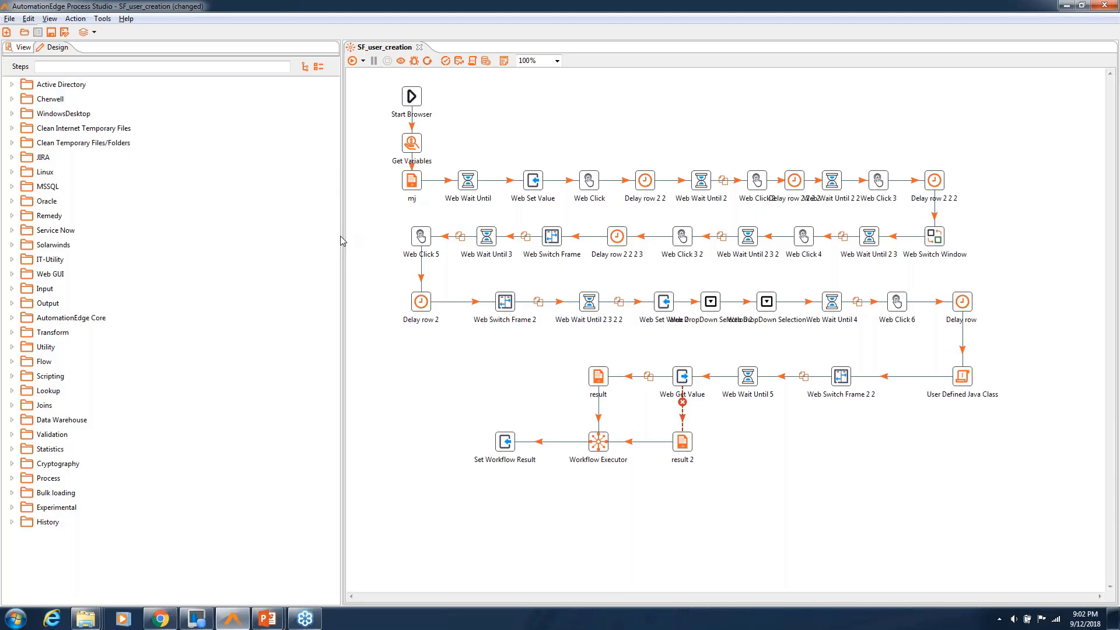
# Narrow the steps panel to widen the canvas, then bring up SF_user_creation's run parameters
pyautogui.moveTo(342, 235); pyautogui.dragTo(179, 209)
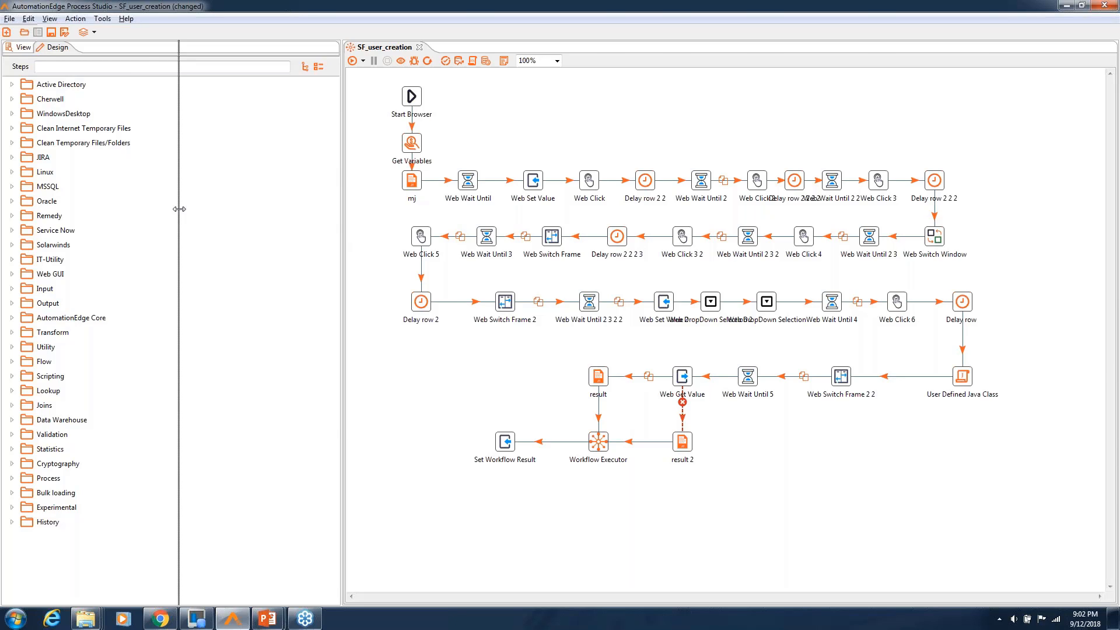
pyautogui.moveTo(179, 209); pyautogui.dragTo(179, 209)
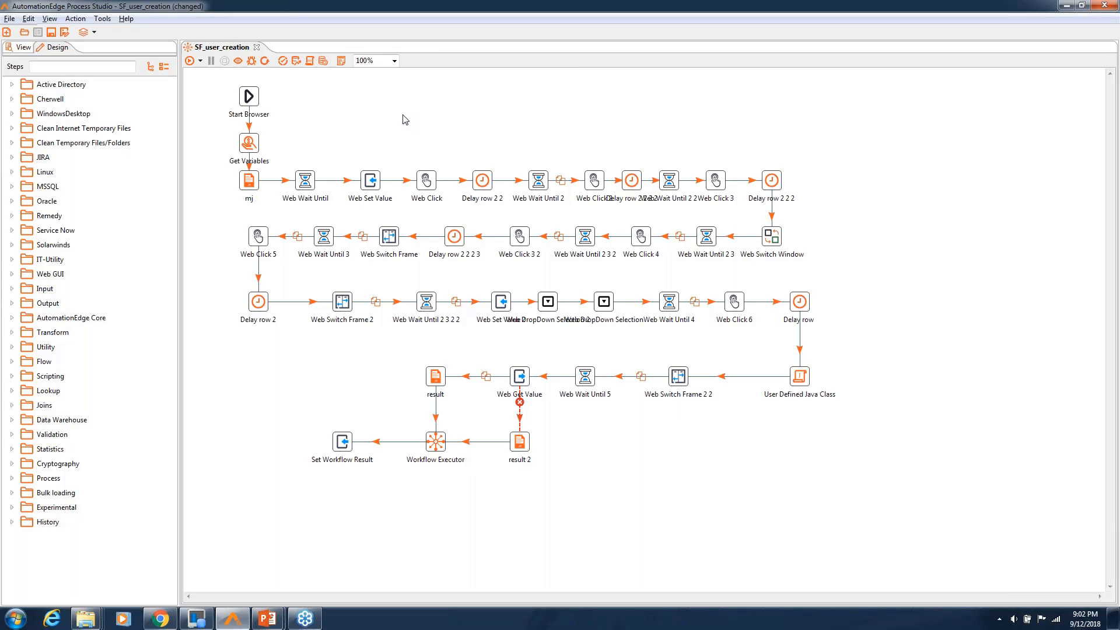
pyautogui.click(190, 62)
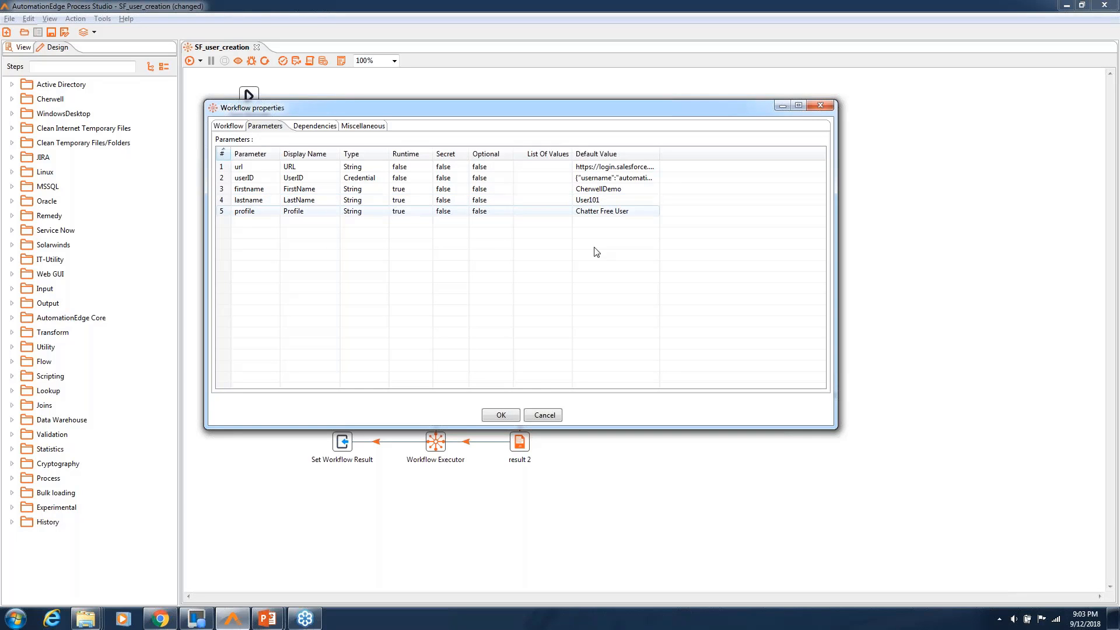
# Run SF_user_creation with its default CherwellDemo User101 parameters
pyautogui.click(513, 414)
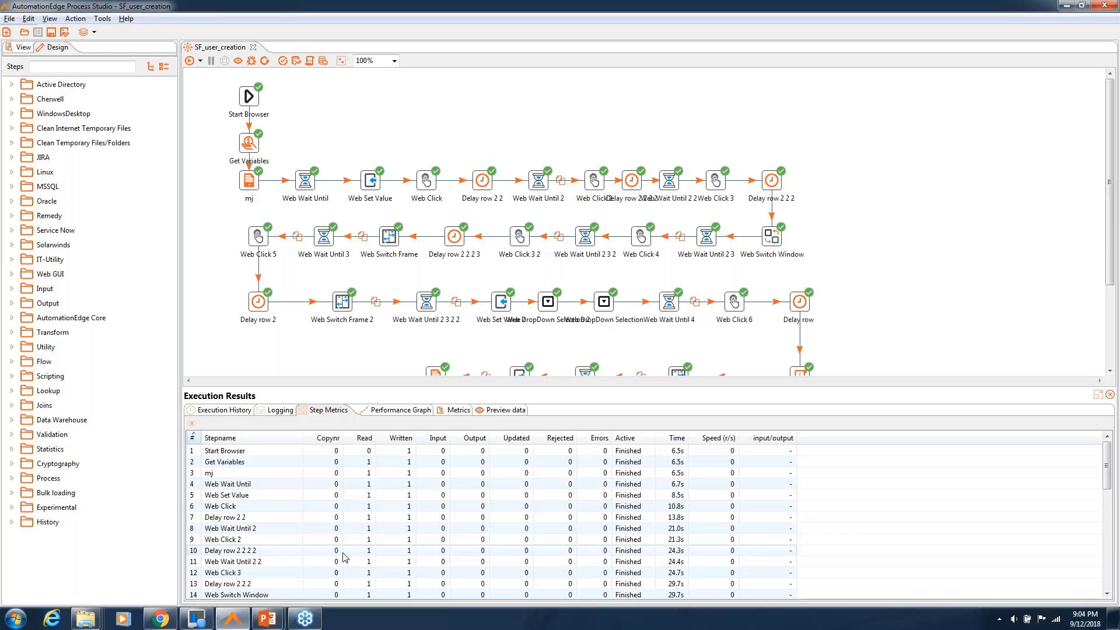
# With every step Finished and zero errors, switch to the PowerPoint presentation
pyautogui.click(281, 618)
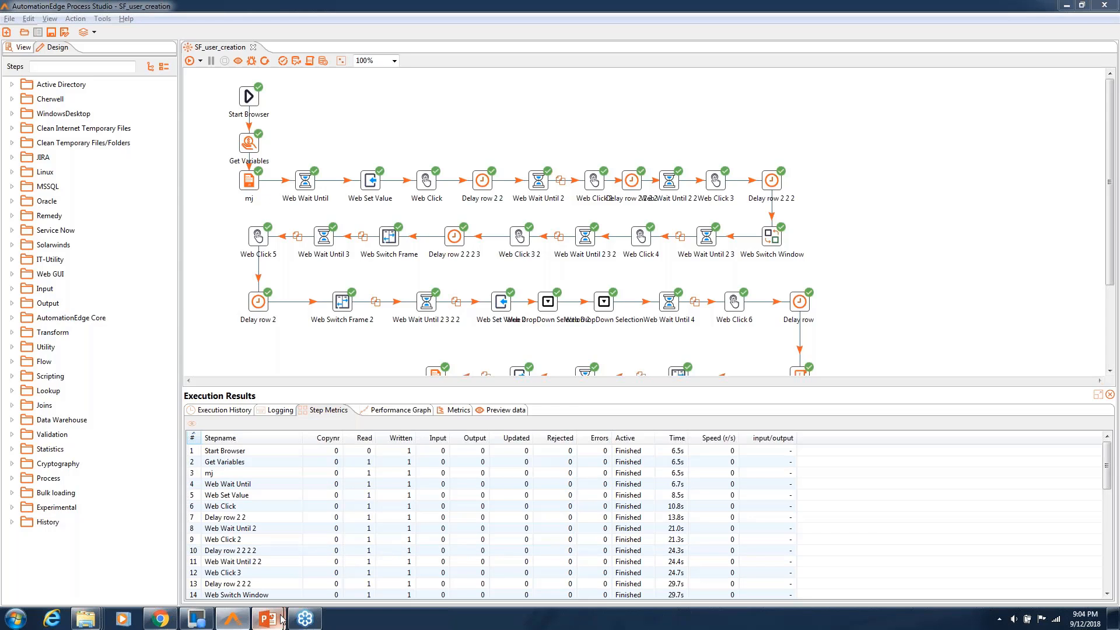